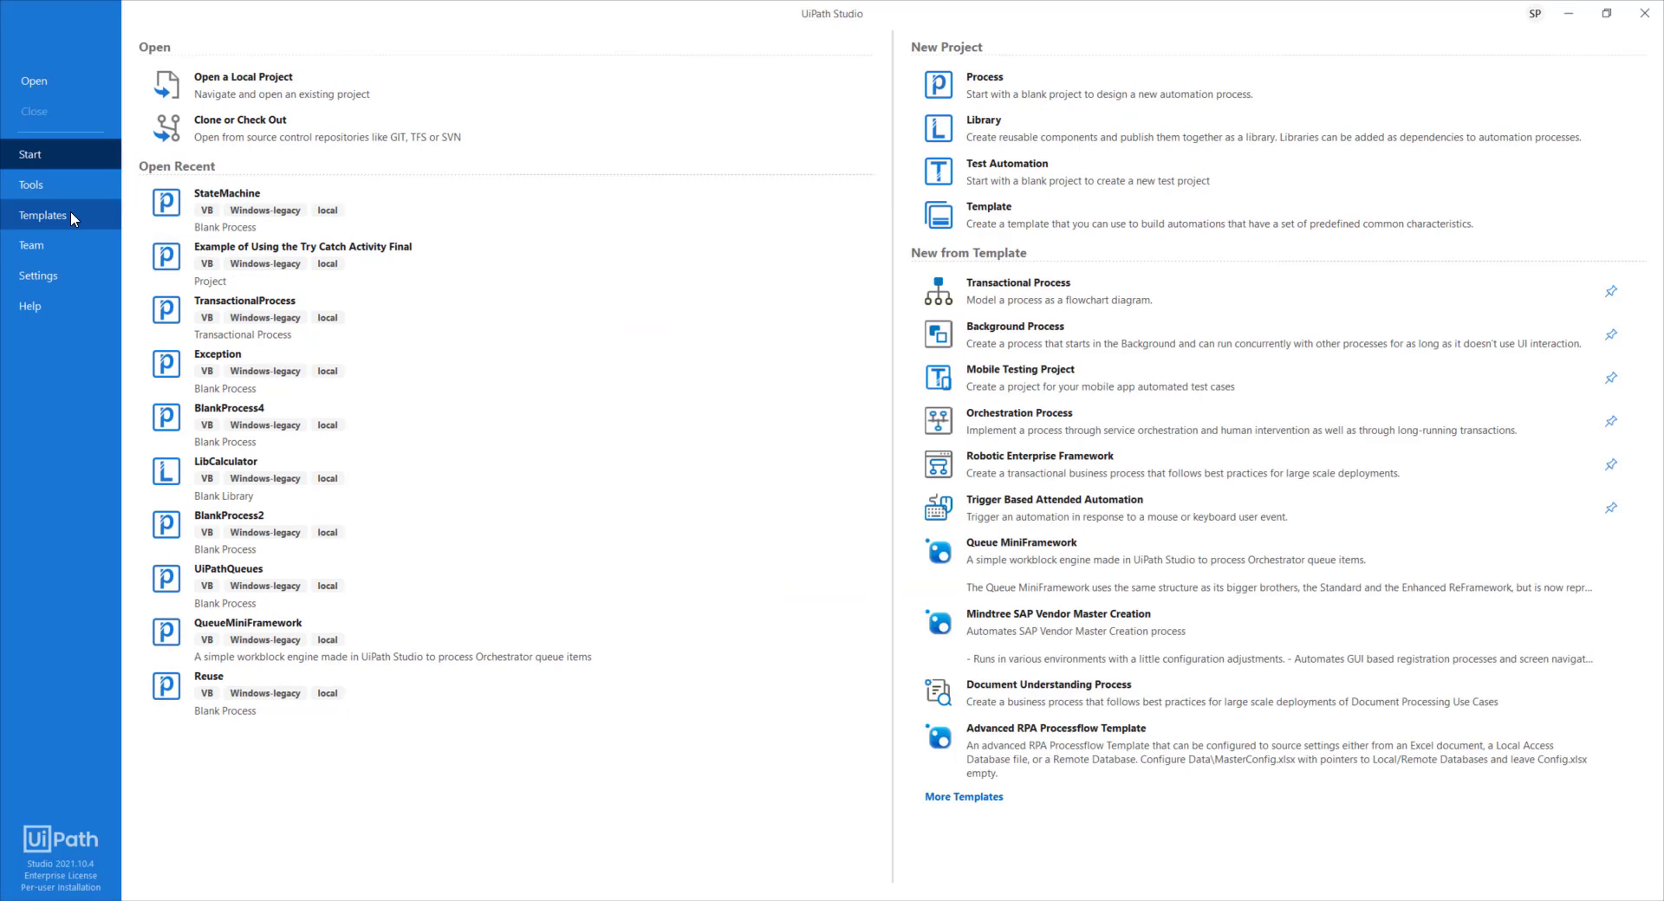
Step: Create a new project from the Robotic Enterprise Framework template, keeping the name RoboticEnterpriseFramework, location D:\UiPath Installers and language VB
click(1036, 465)
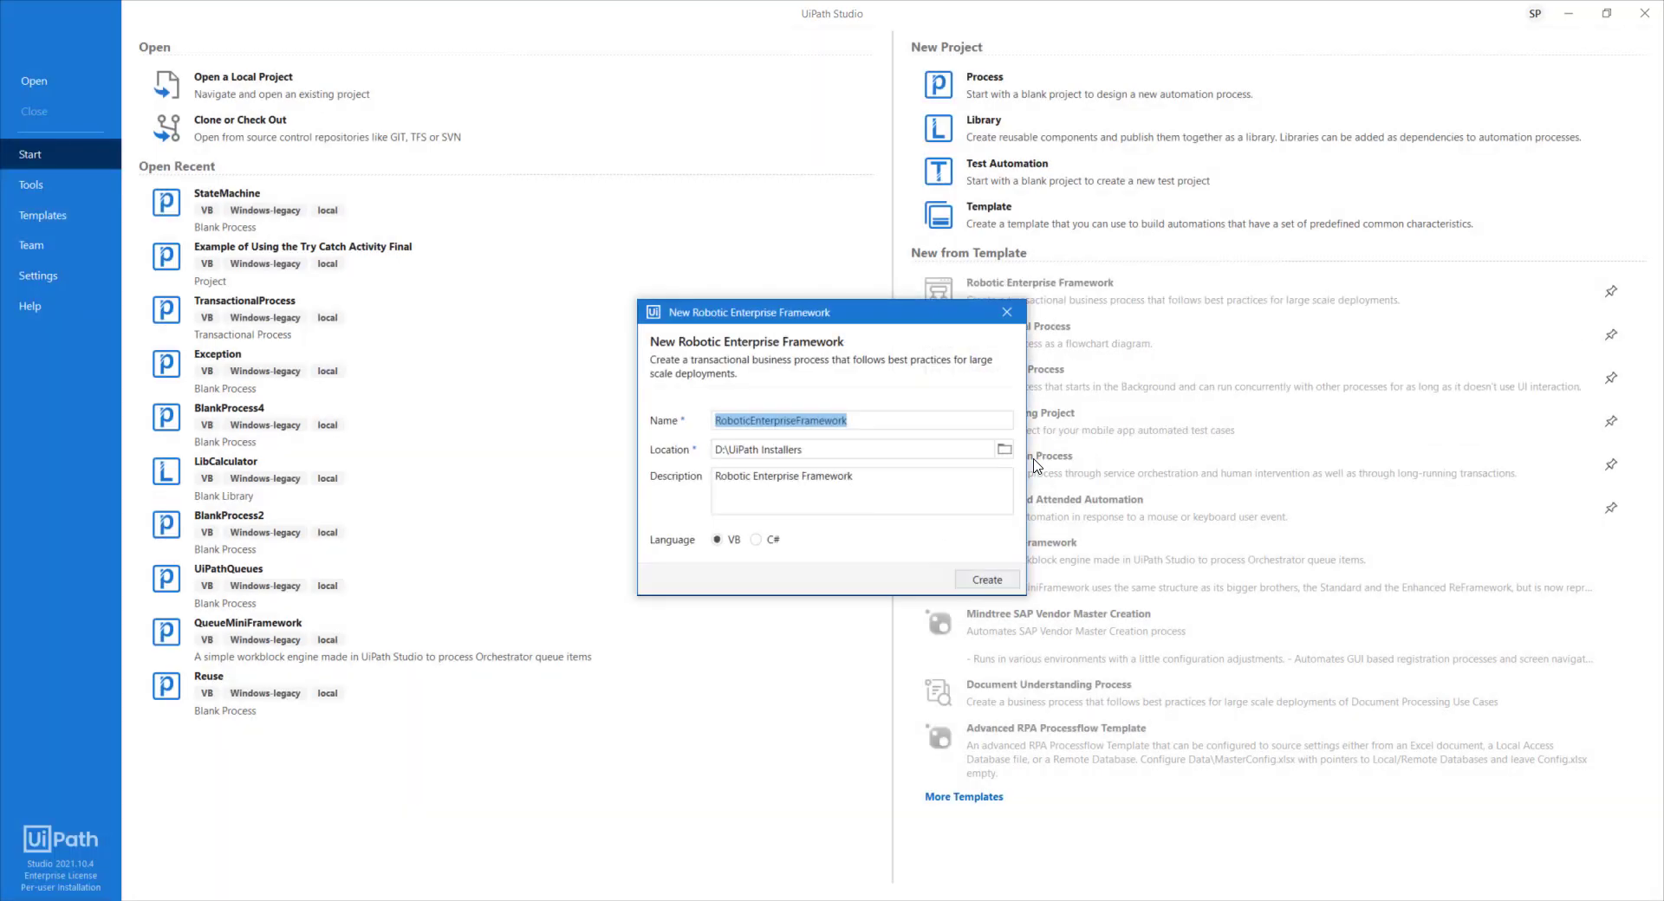
click(986, 580)
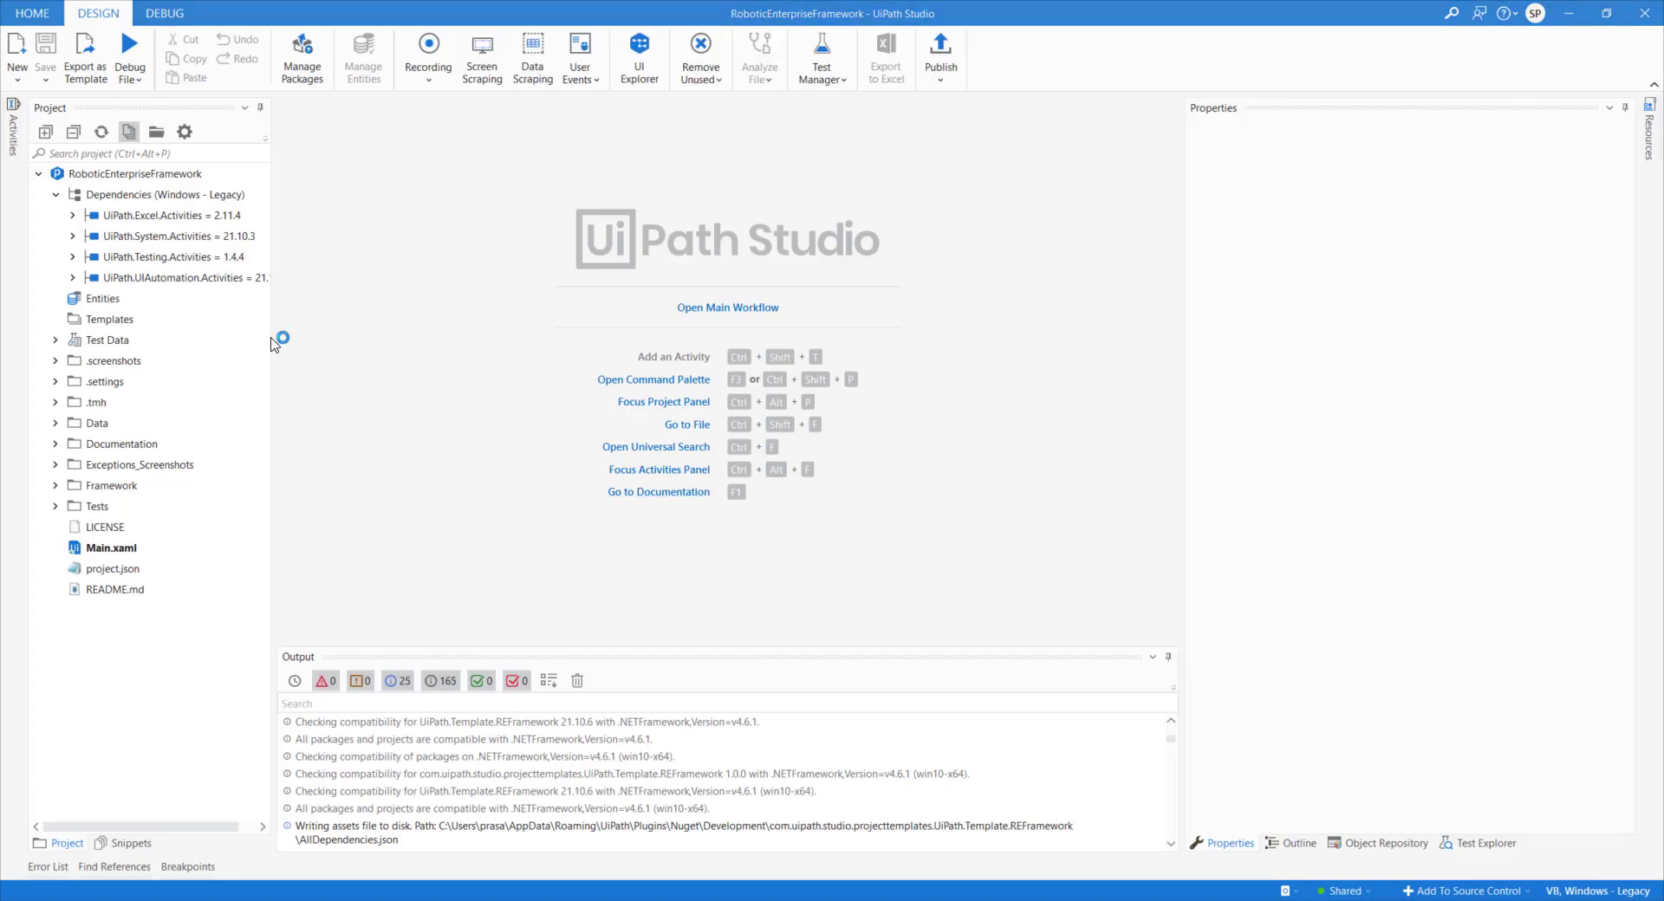
Step: Open the Main.xaml workflow and resize the Project and Properties panels to widen the designer canvas
drag(273, 335, 546, 328)
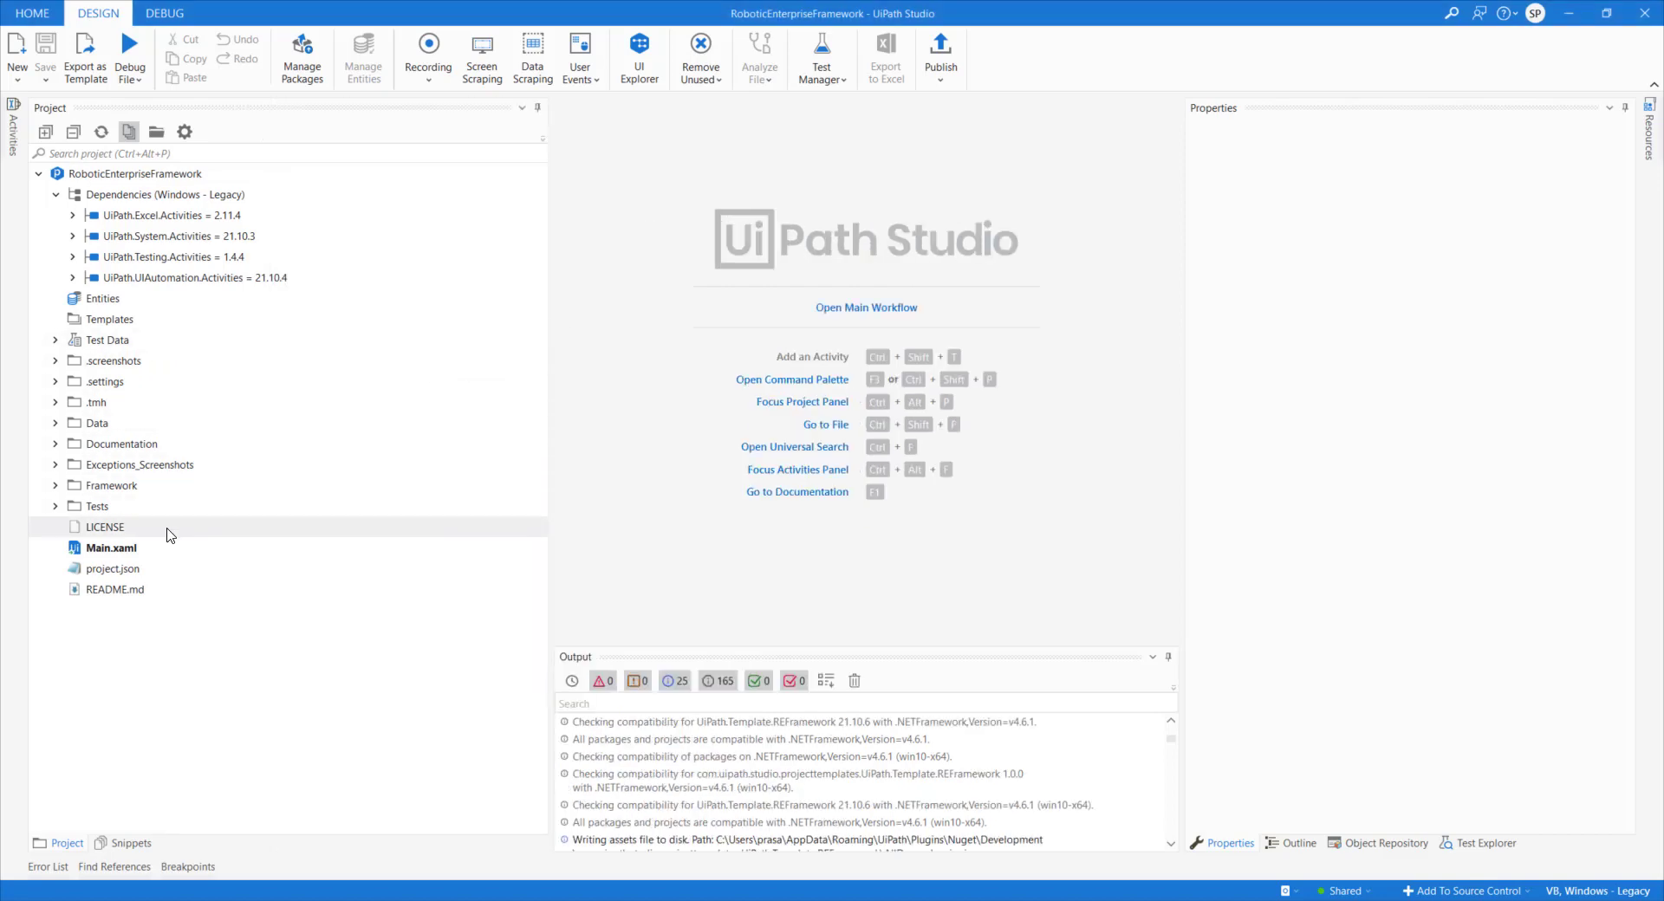
click(159, 551)
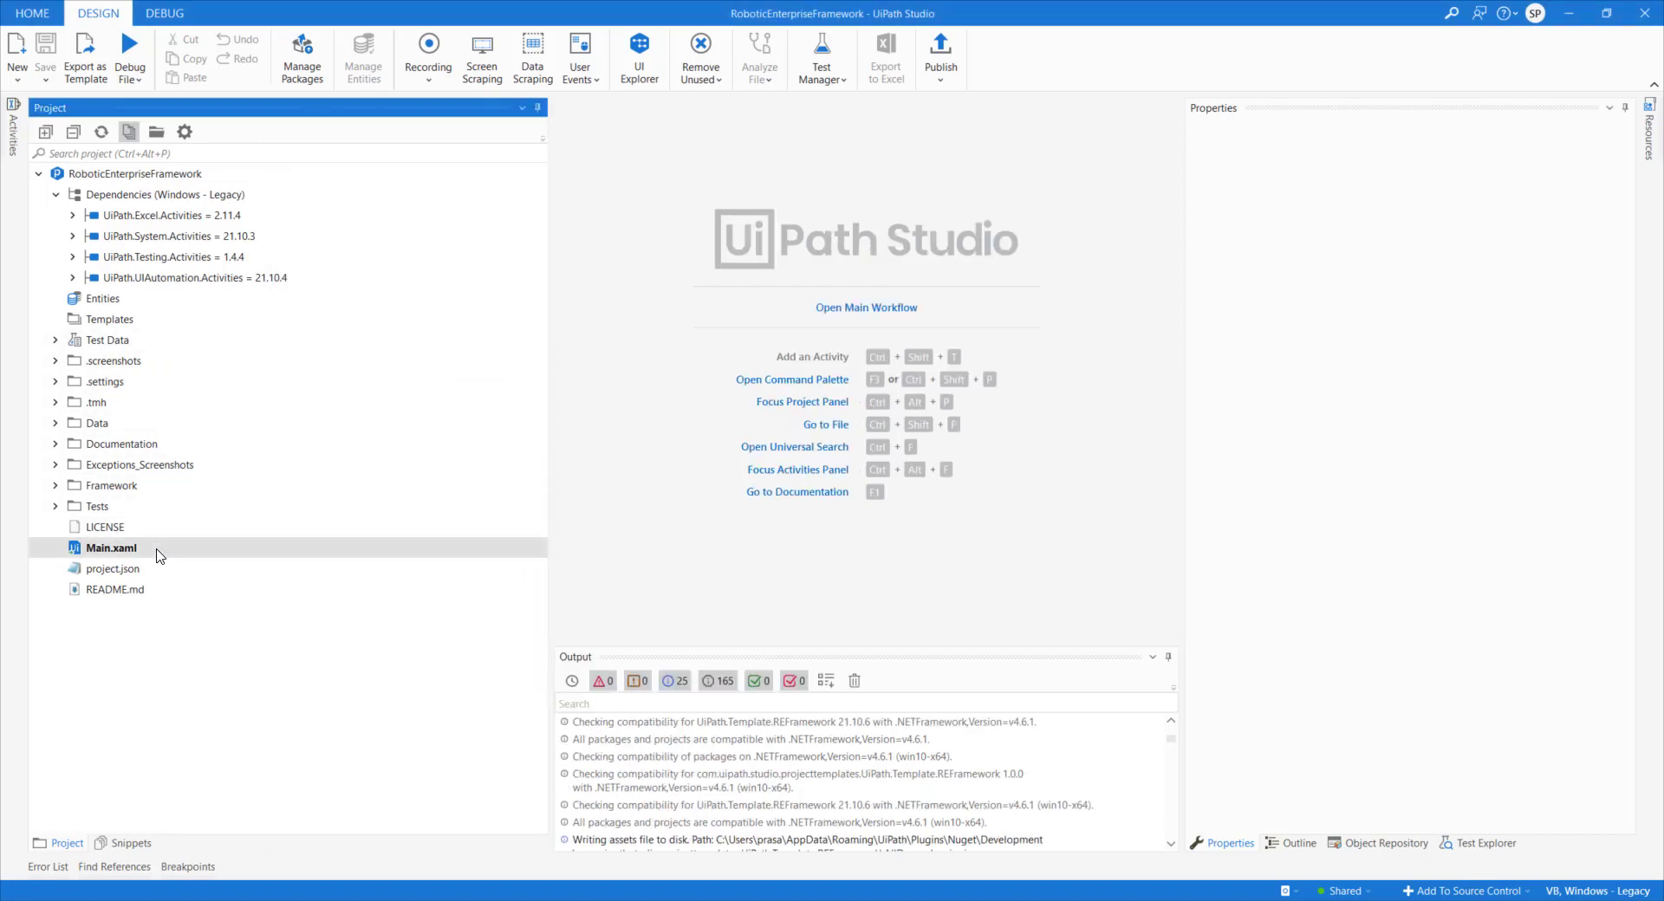
double_click(158, 554)
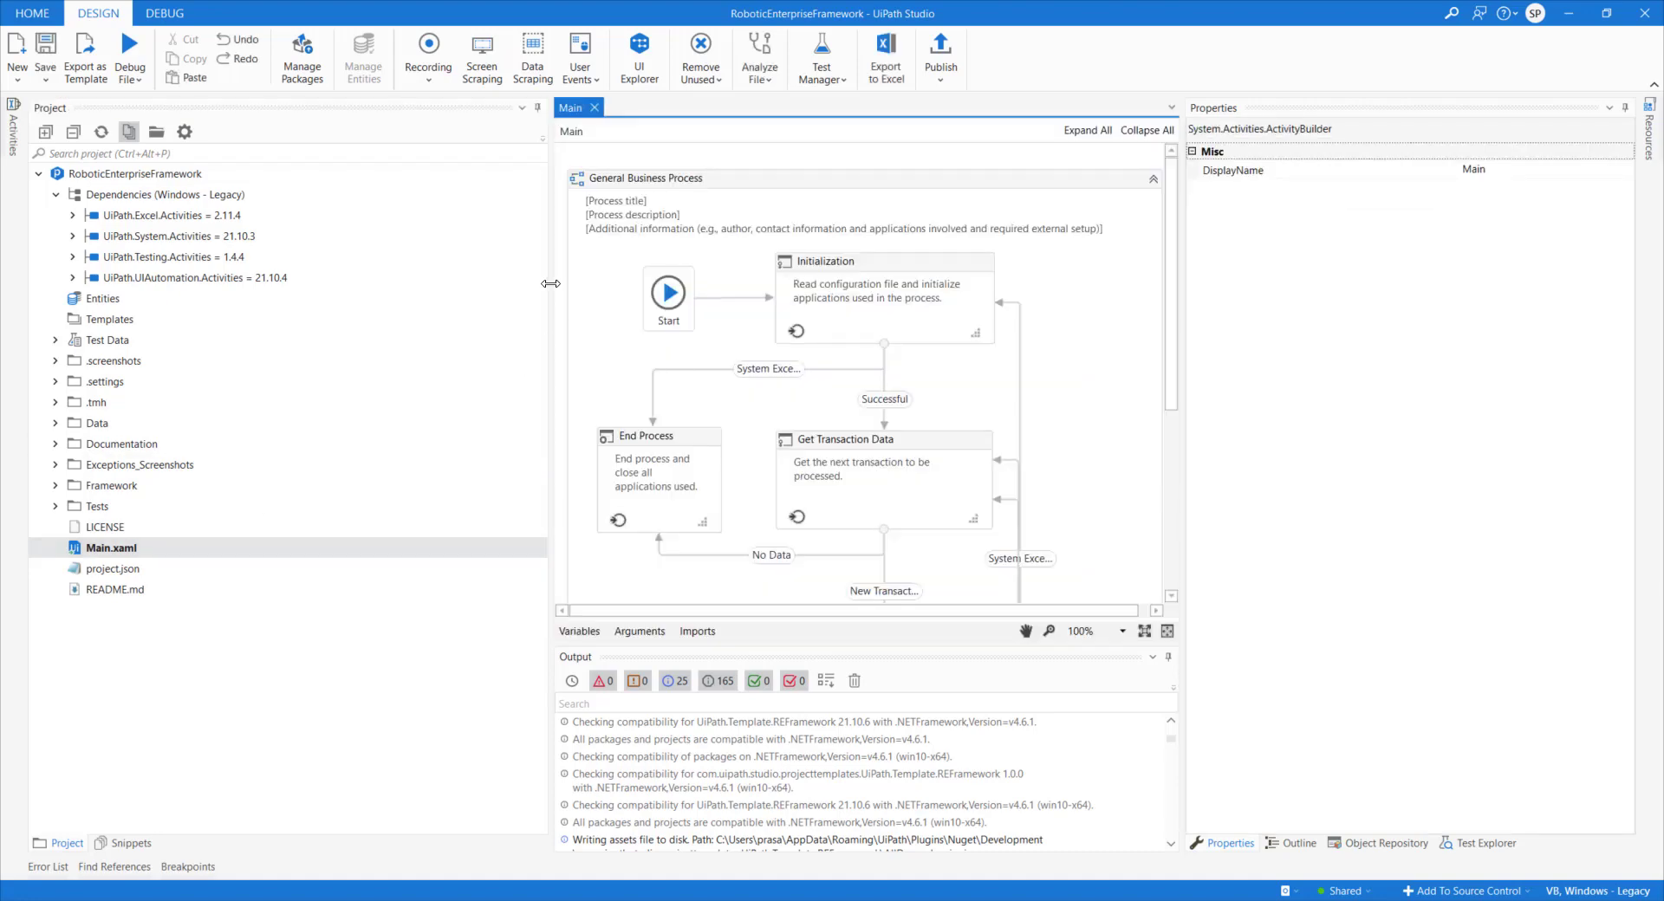
drag(551, 283, 379, 279)
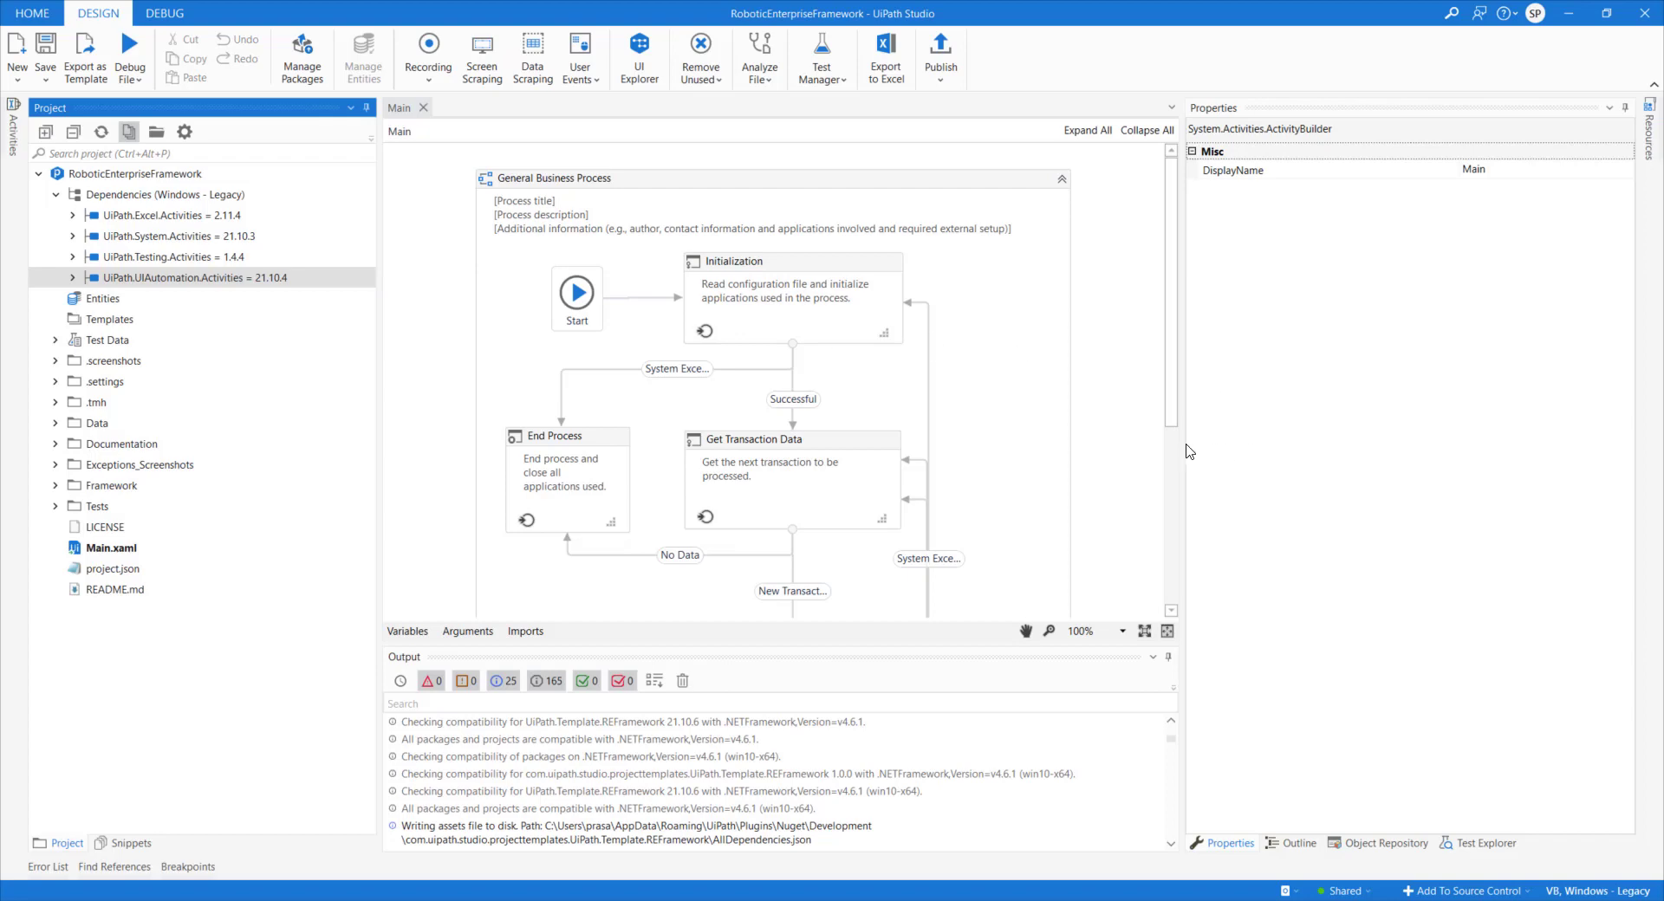
drag(1187, 443, 1402, 449)
mouse_move(1414, 295)
mouse_down()
mouse_move(1425, 405)
mouse_move(1424, 291)
mouse_up()
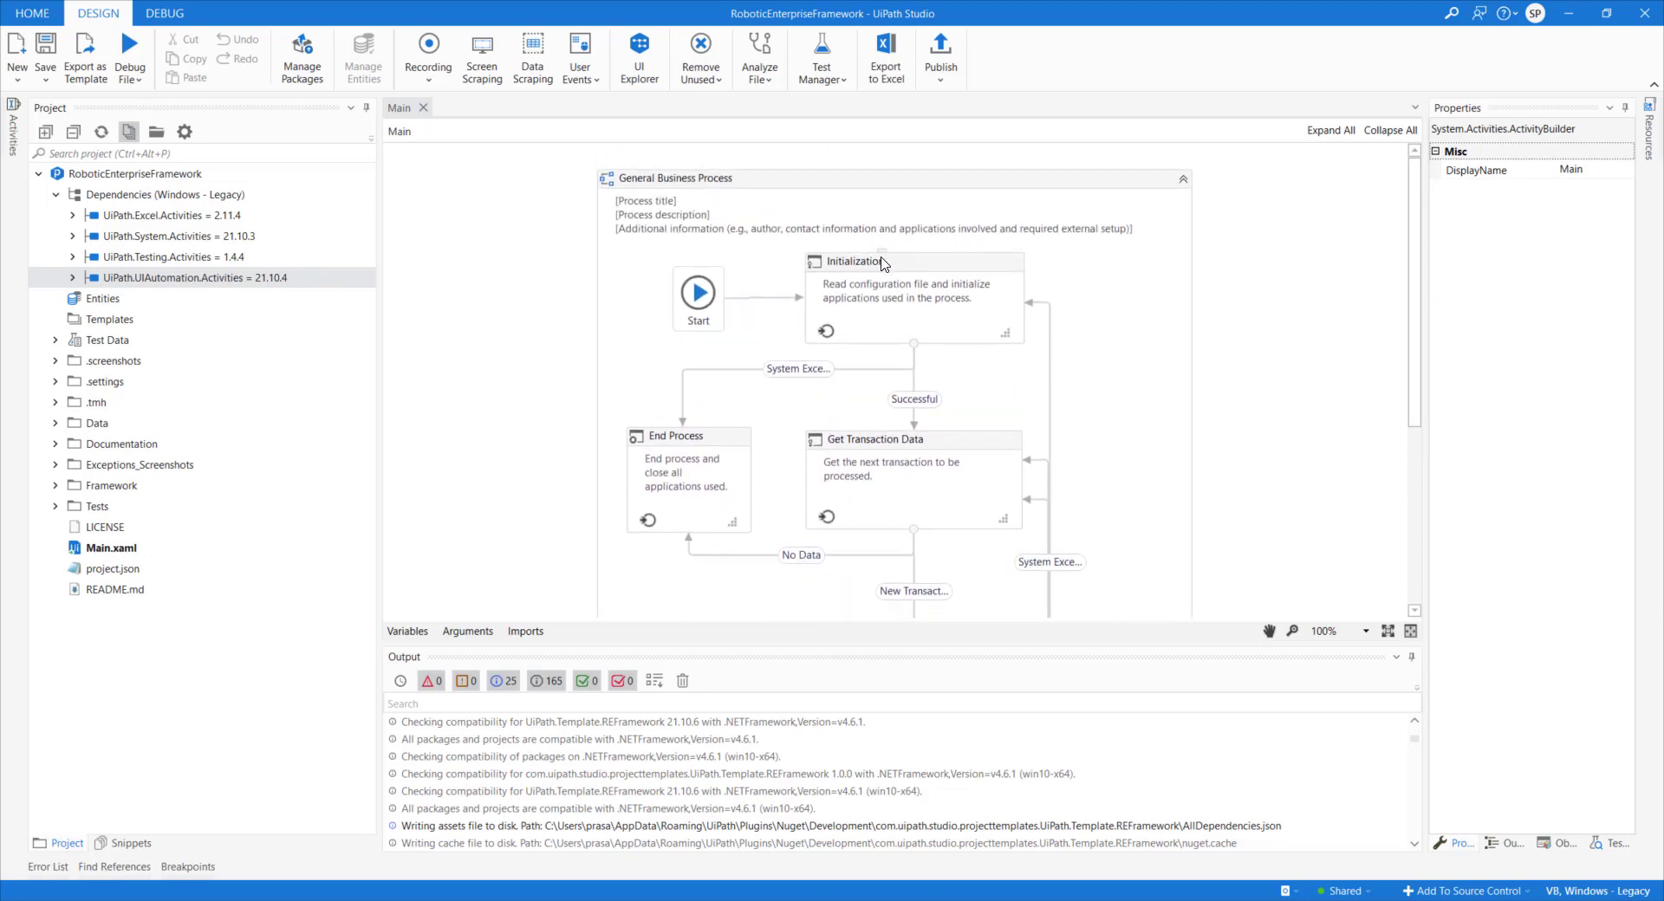
Step: Open the Initialization state and collapse its "Load configurations and open applications" sequence to view the state's catches, exit and transitions
double_click(826, 265)
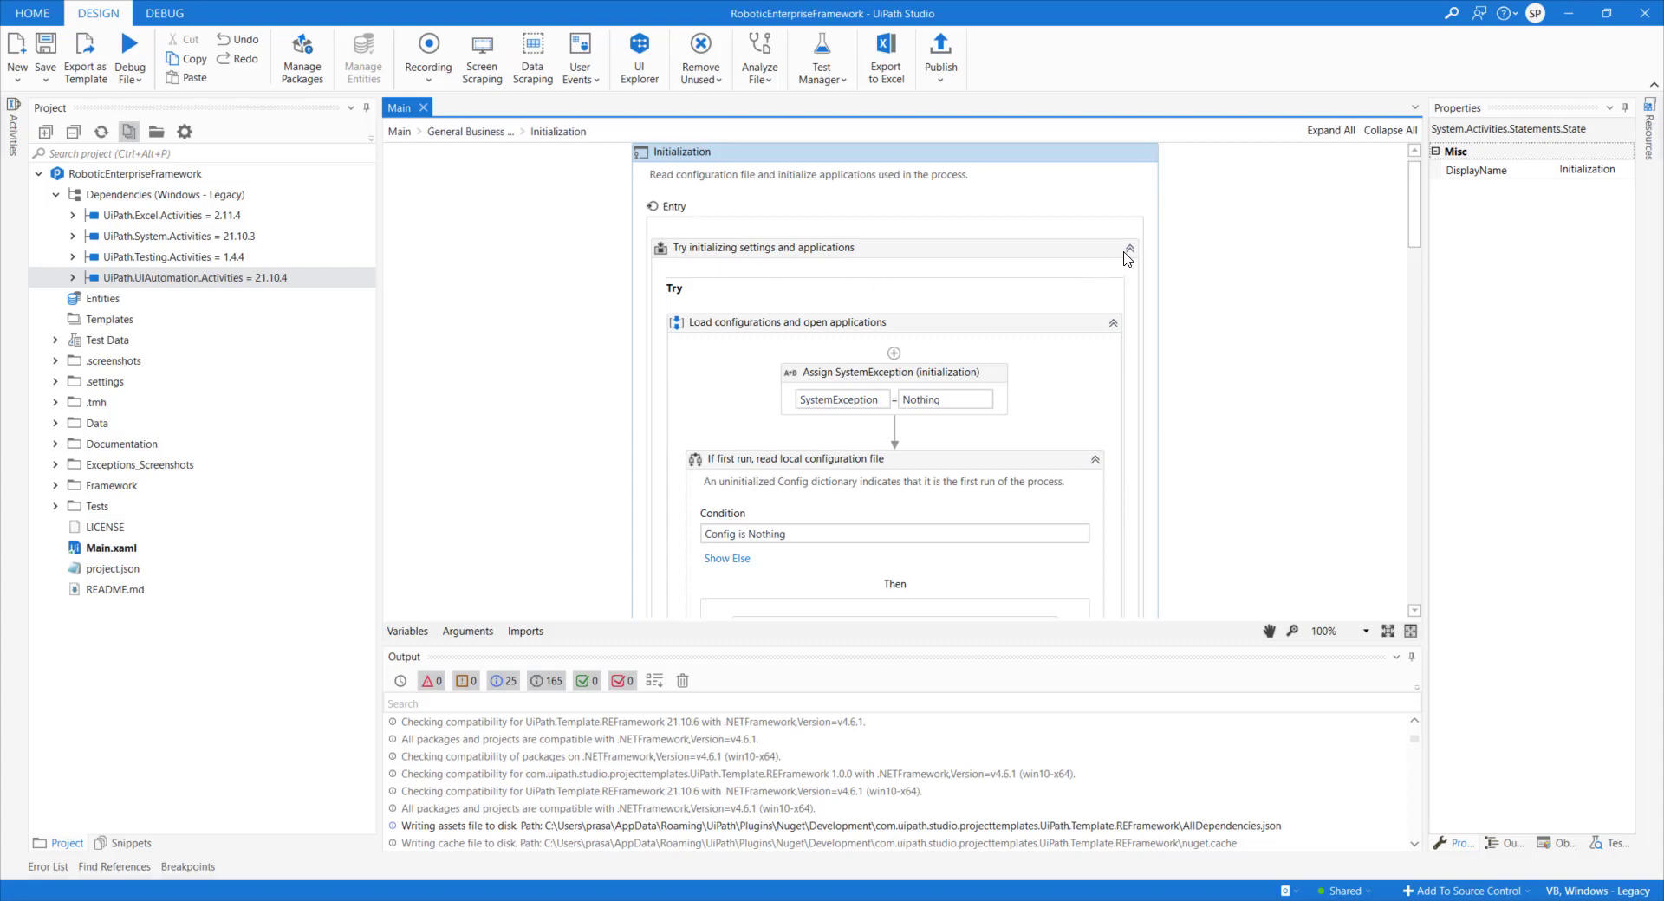
drag(1127, 251, 1126, 255)
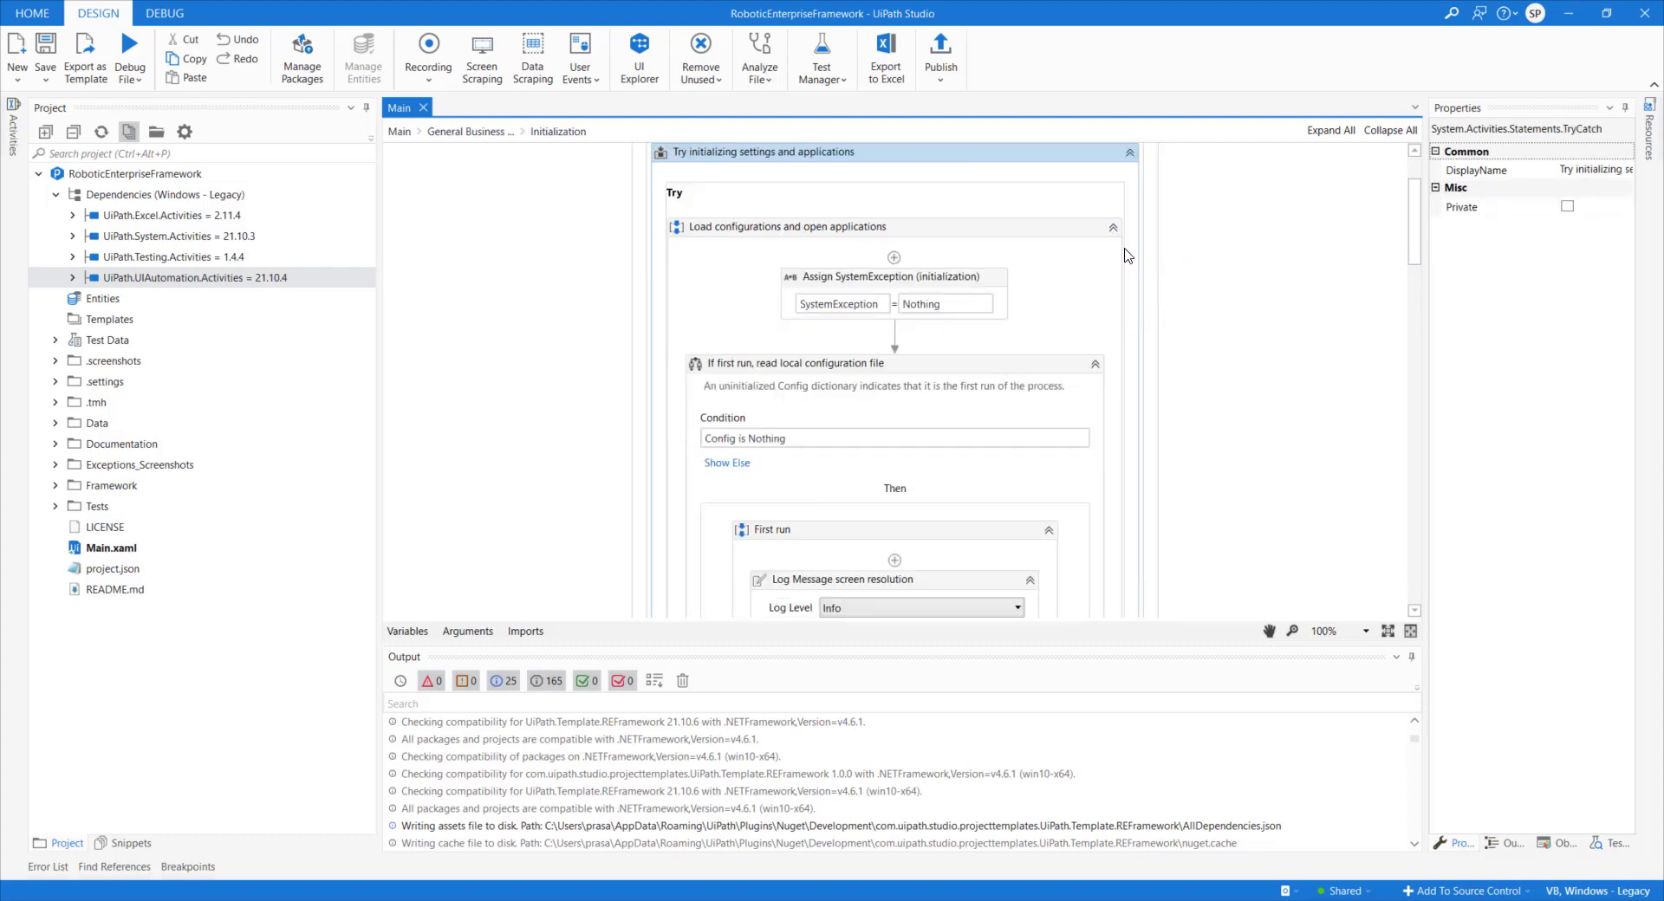
click(1113, 230)
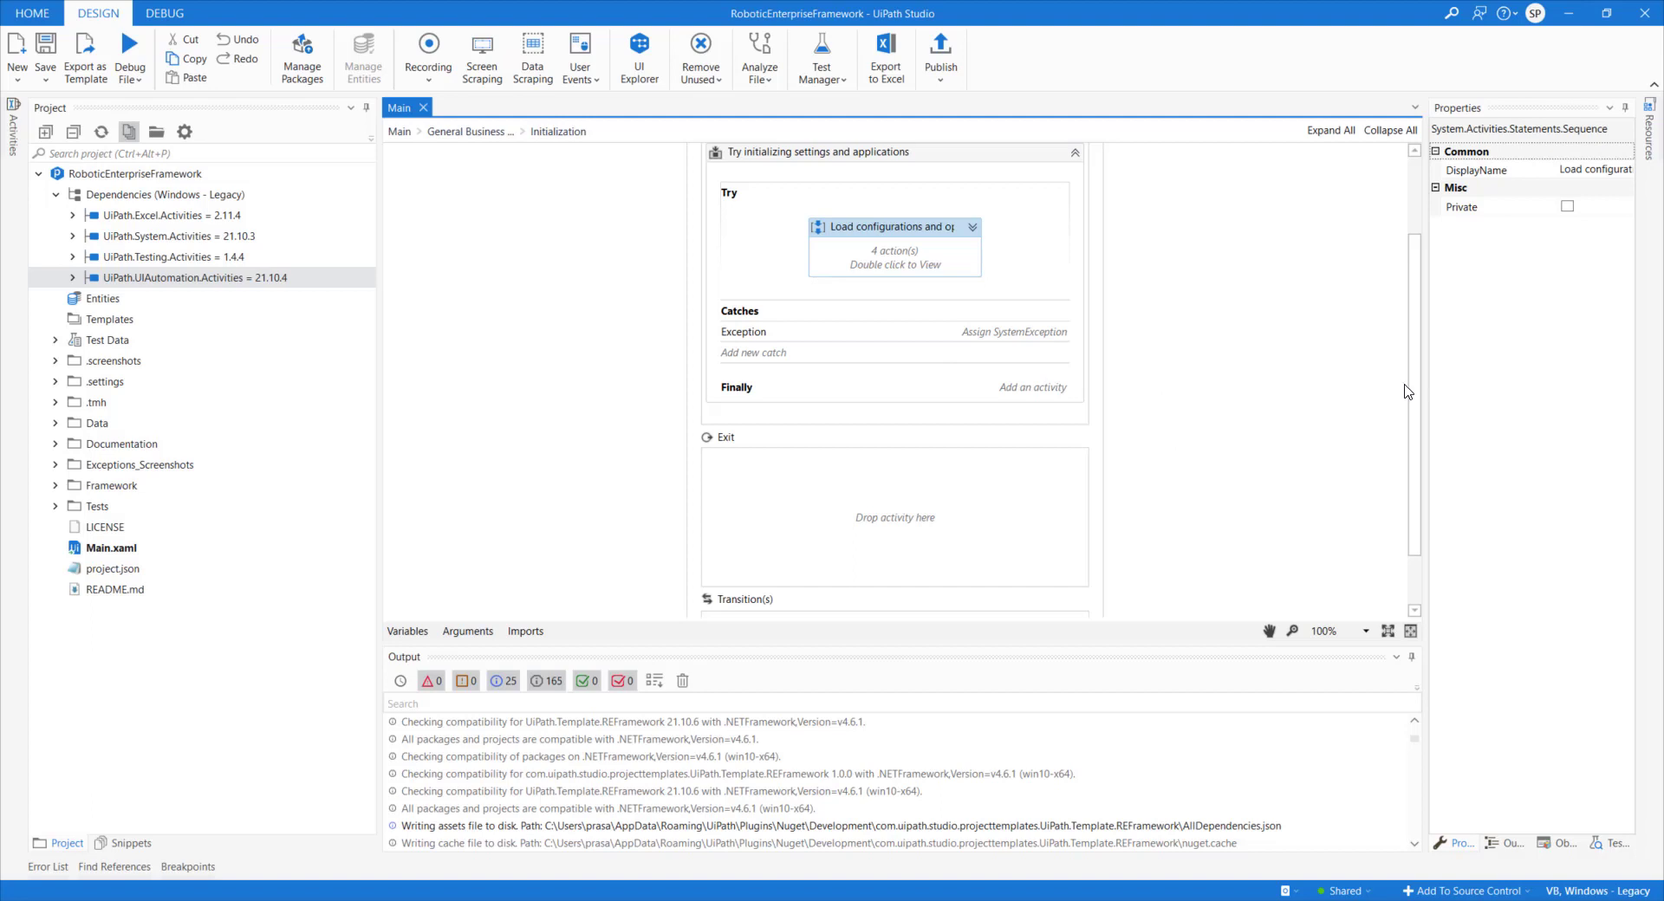
scroll(1414, 396, down, 2)
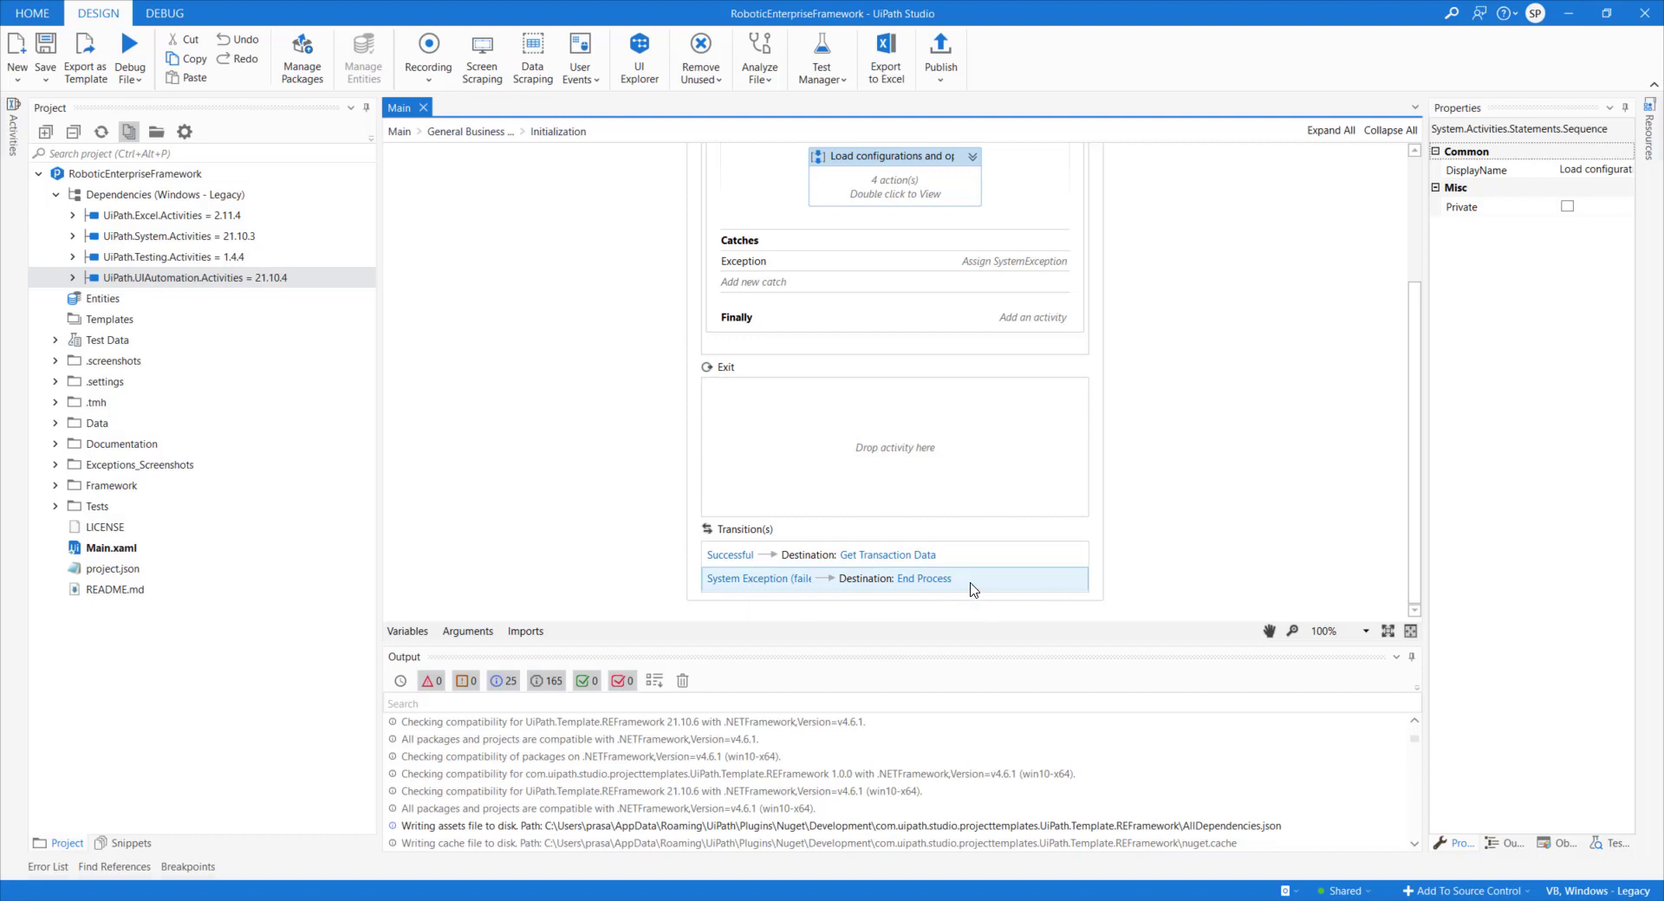
Step: Examine the conditions and actions of Initialization's Successful and System Exception transitions, and return to the General Business Process state machine
click(735, 557)
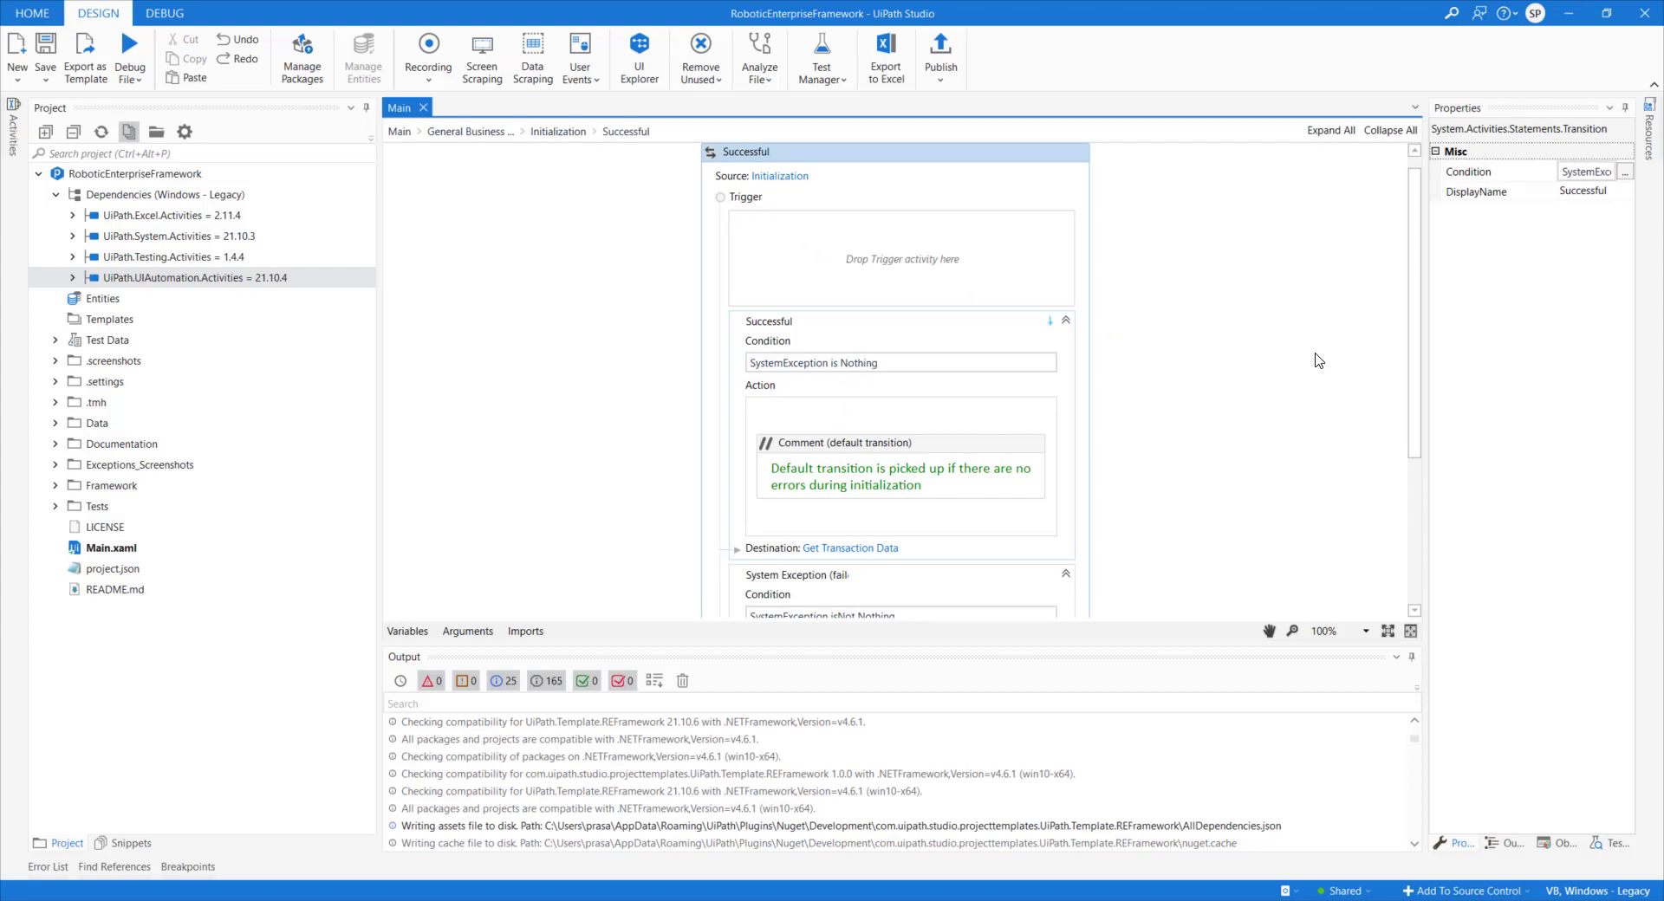
scroll(1421, 324, down, 2)
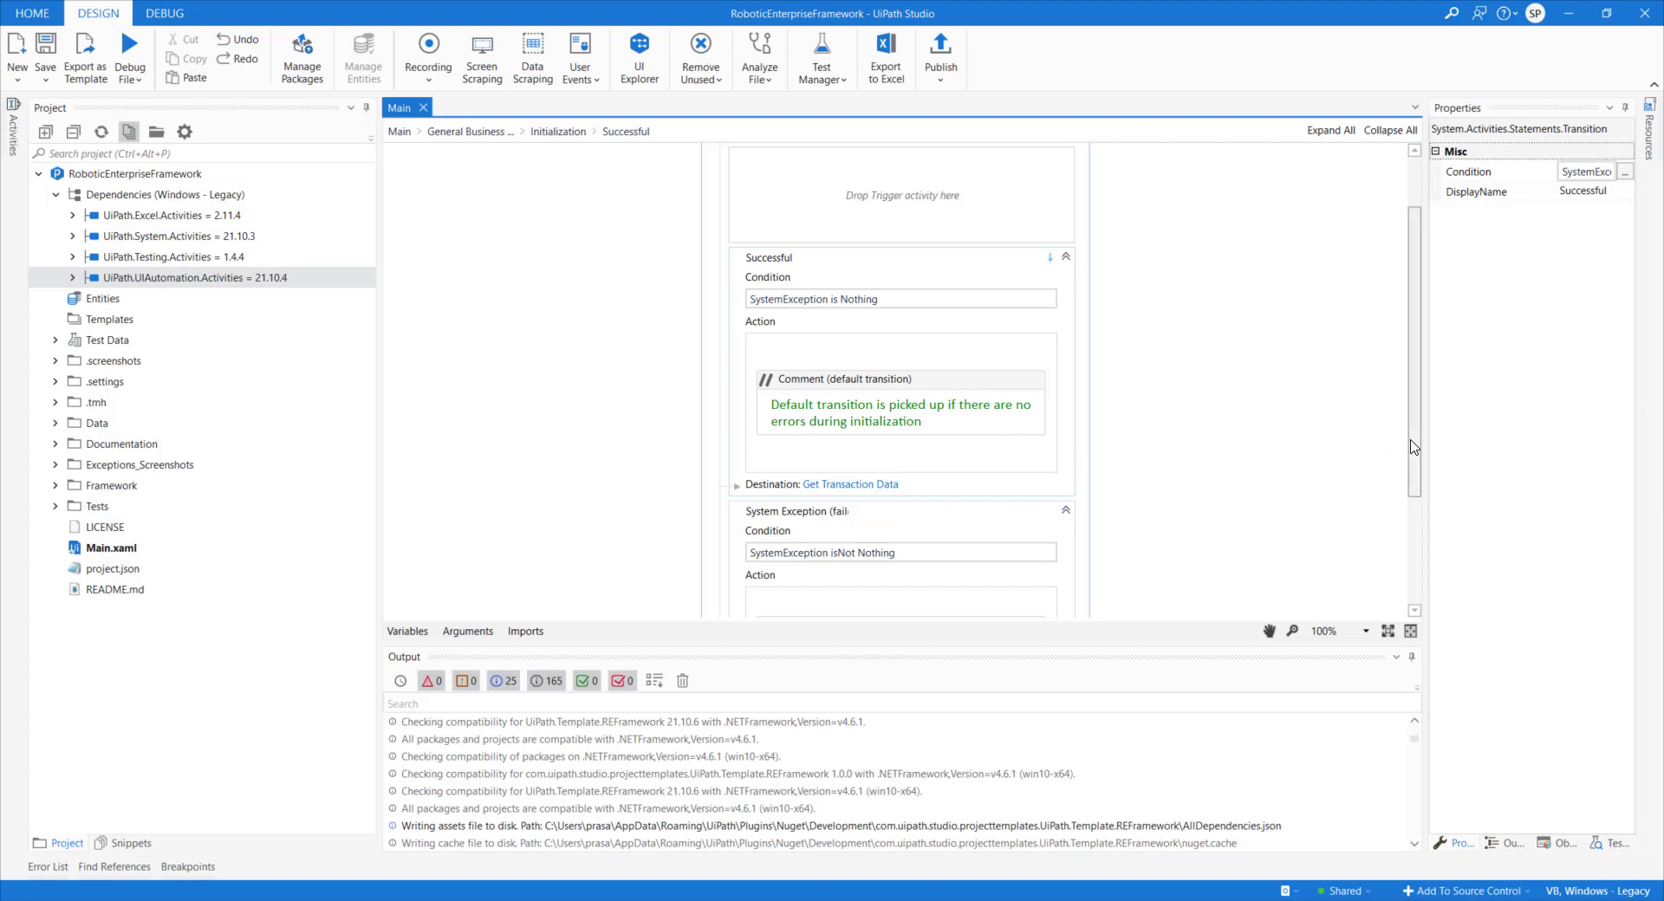
drag(1413, 446, 1415, 568)
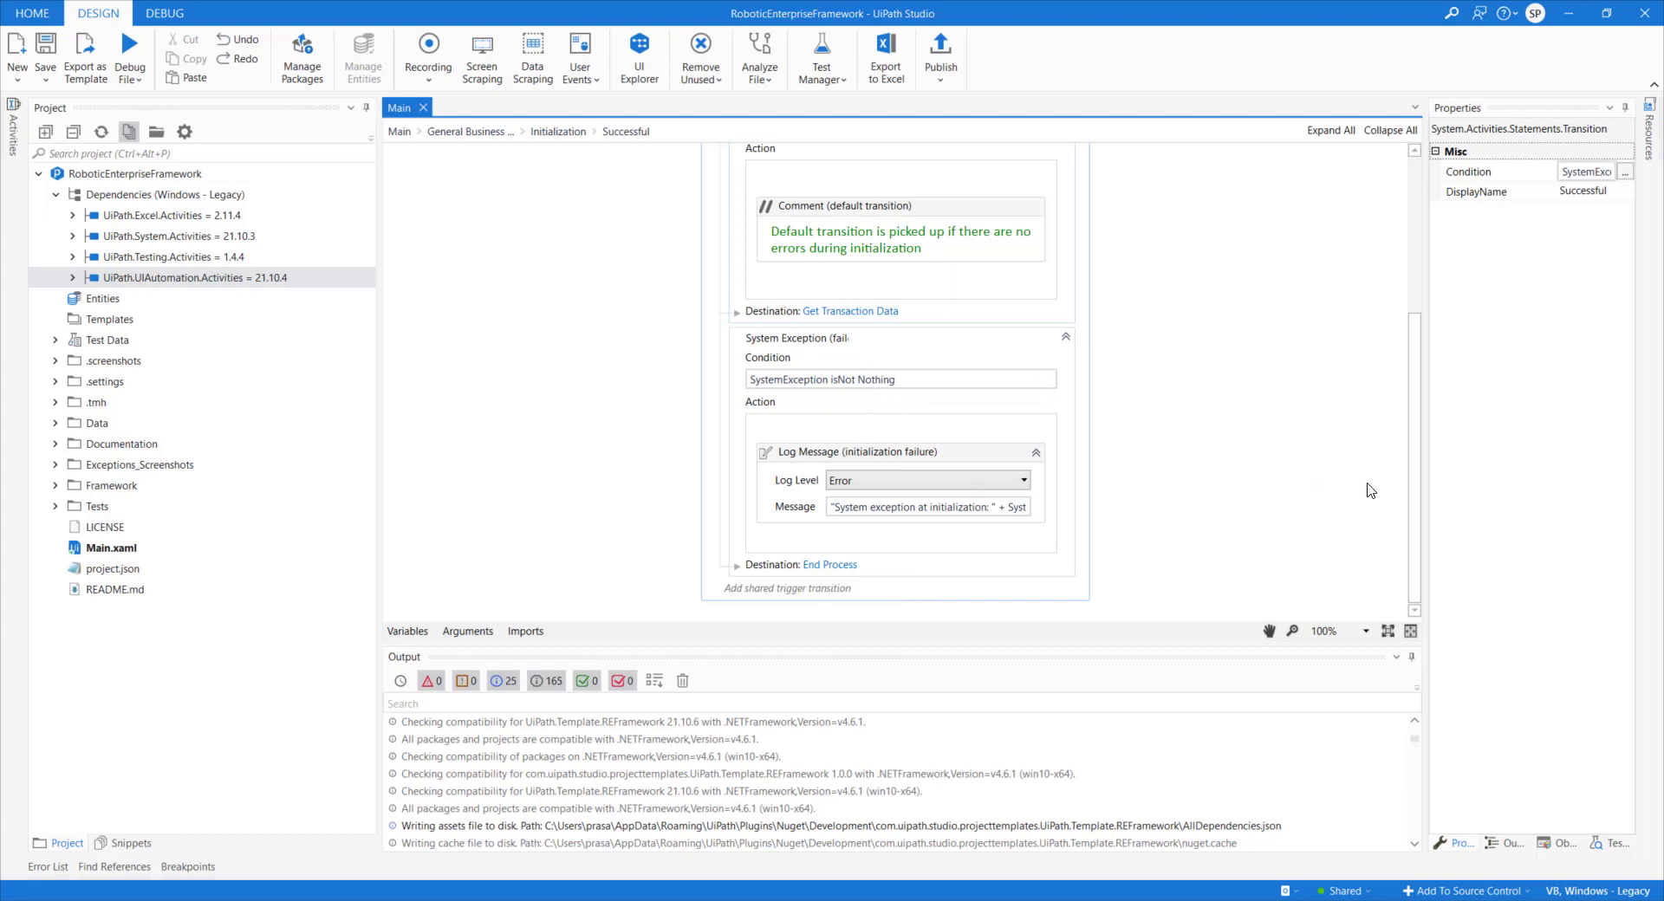
scroll(1413, 346, up, 5)
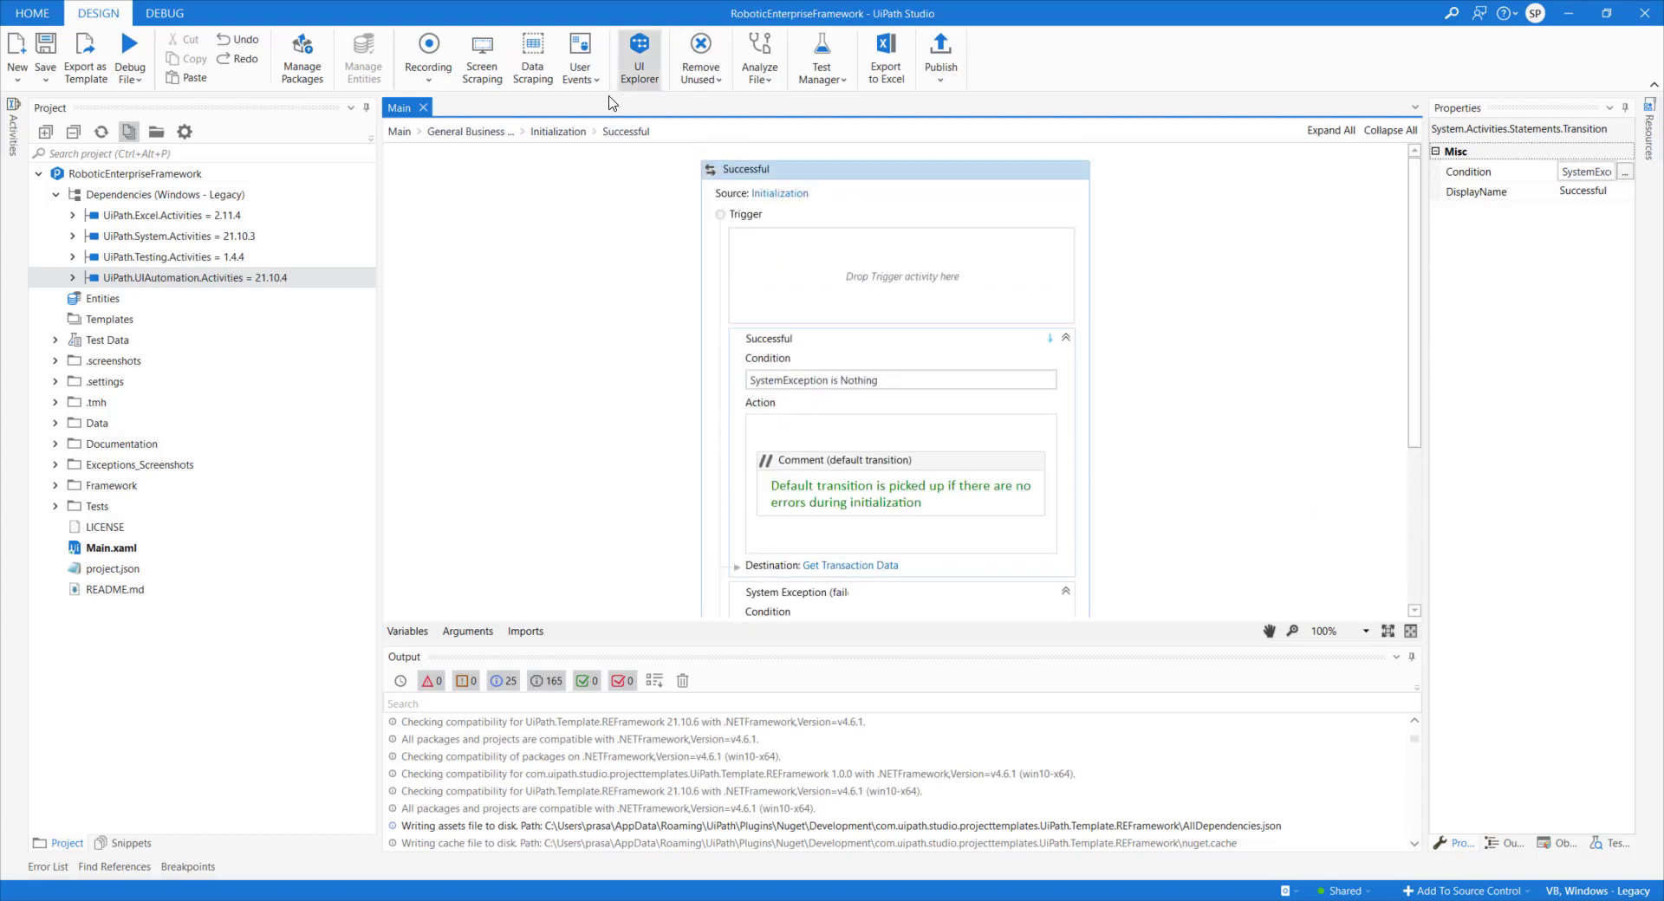
click(555, 132)
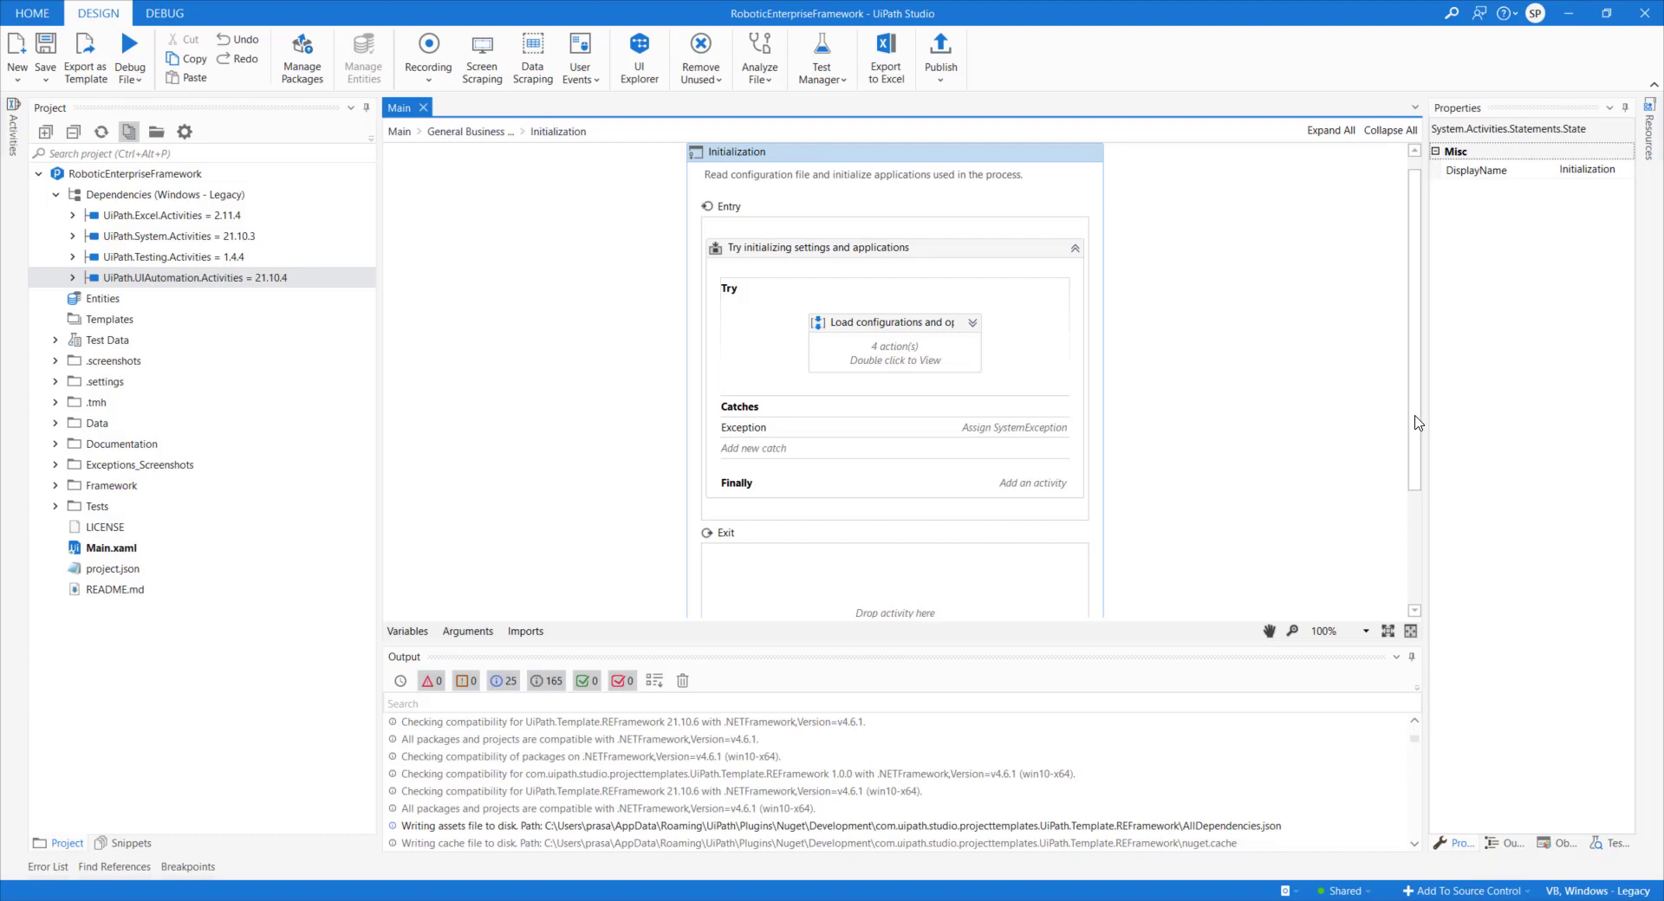
drag(1421, 427, 1419, 551)
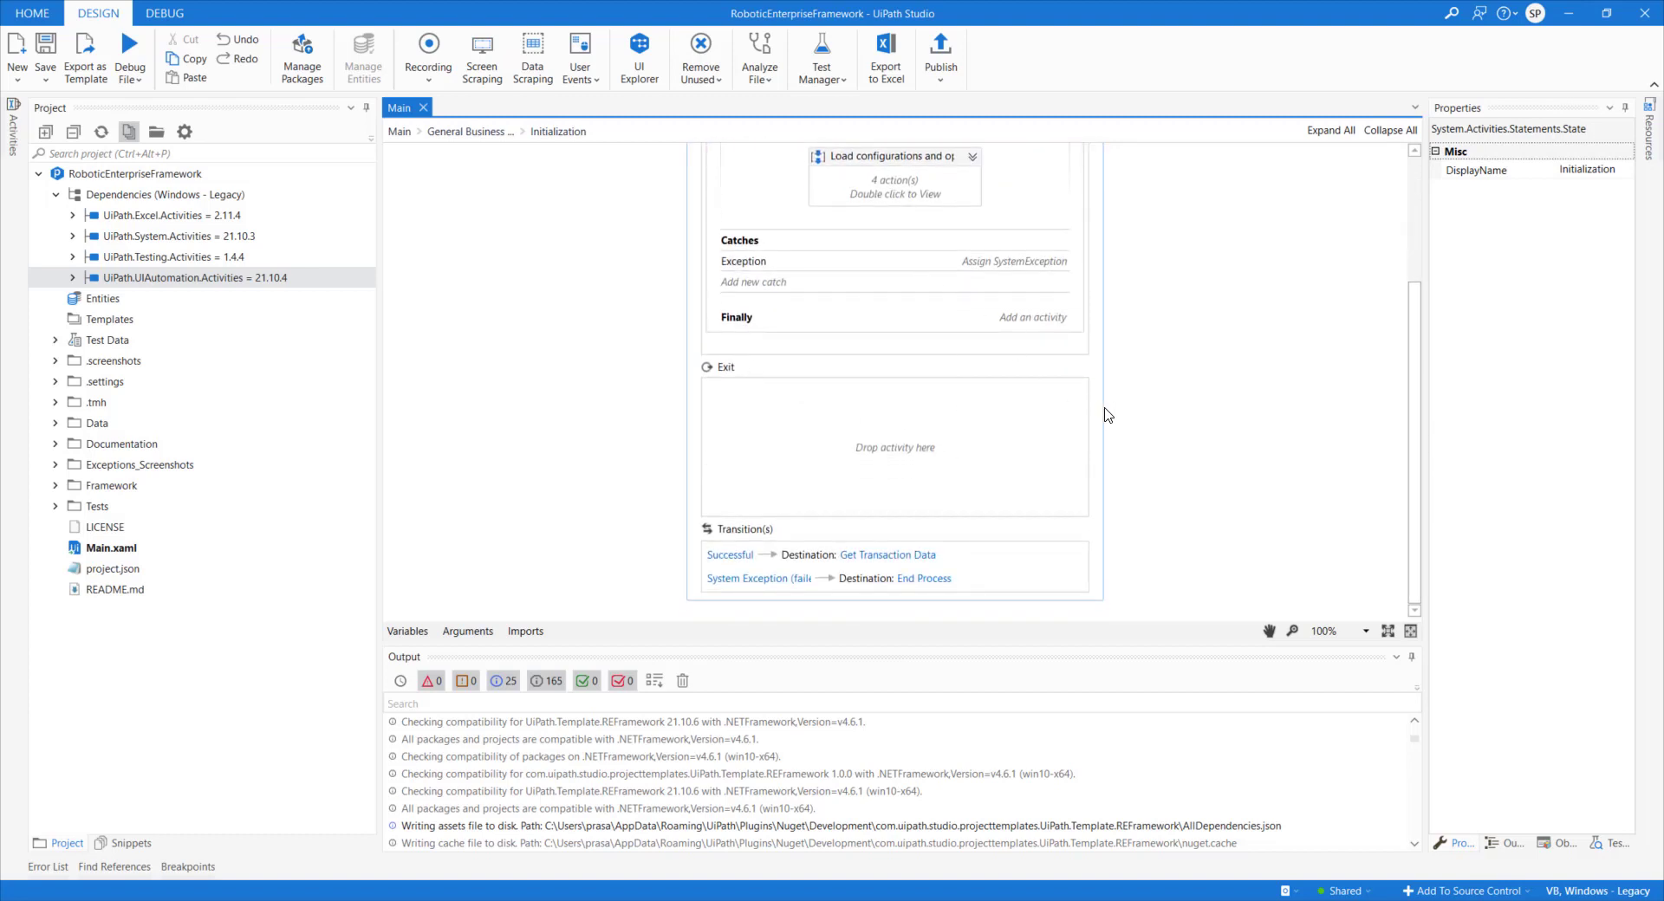
click(468, 131)
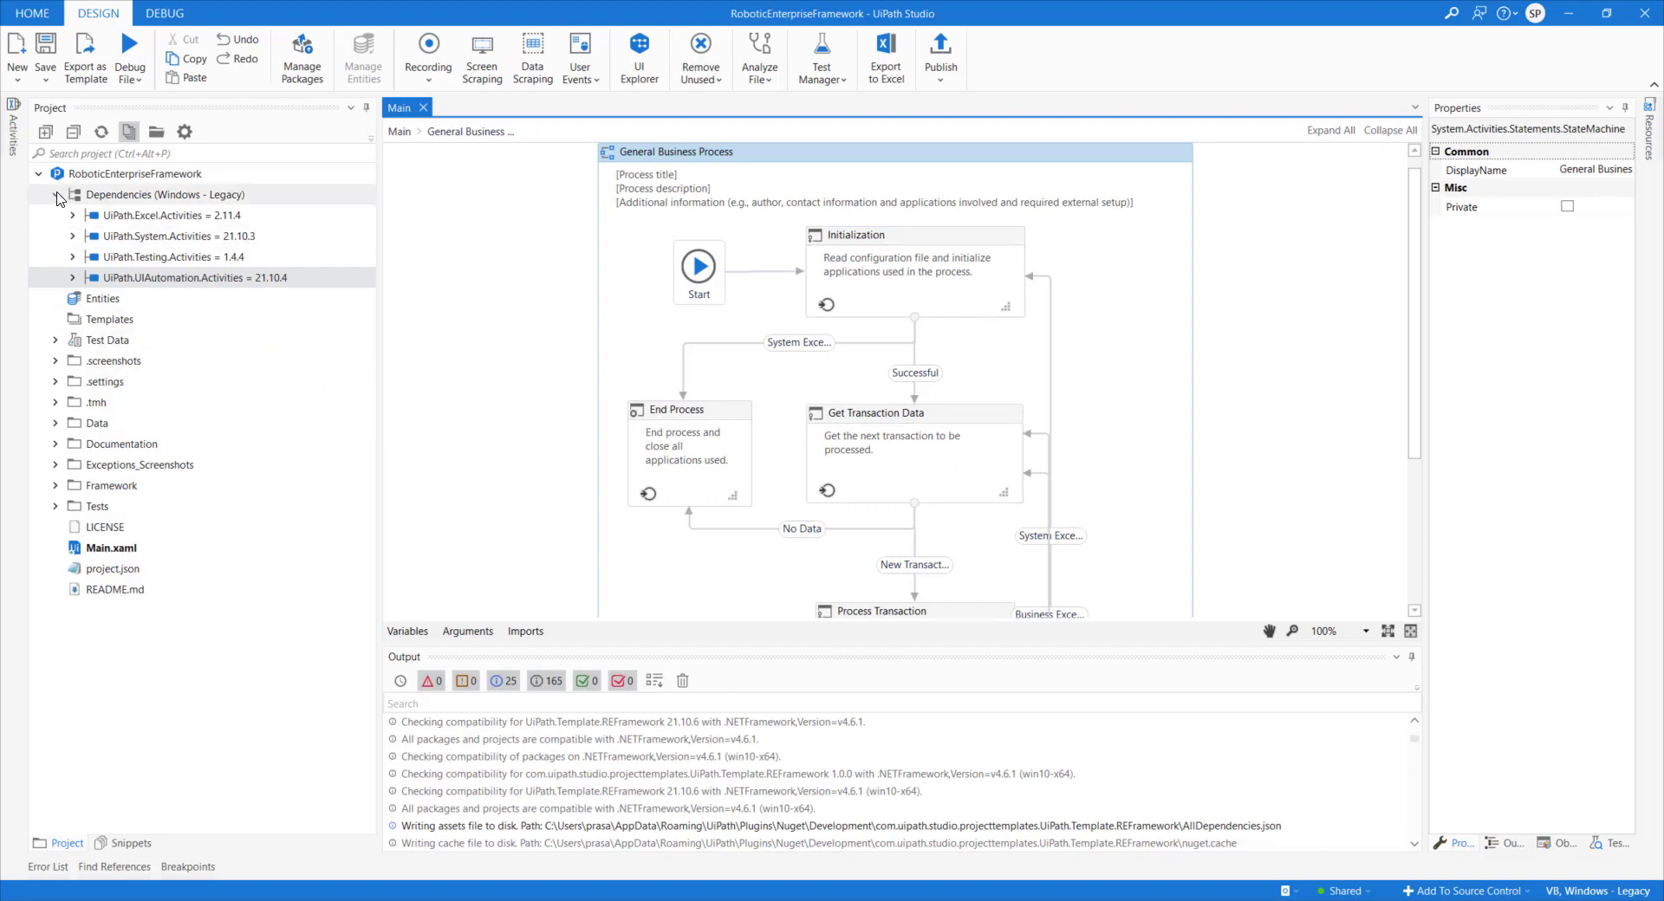
Step: Collapse the project's Dependencies, expand the Data folder and open Config.xlsx in Excel
click(56, 195)
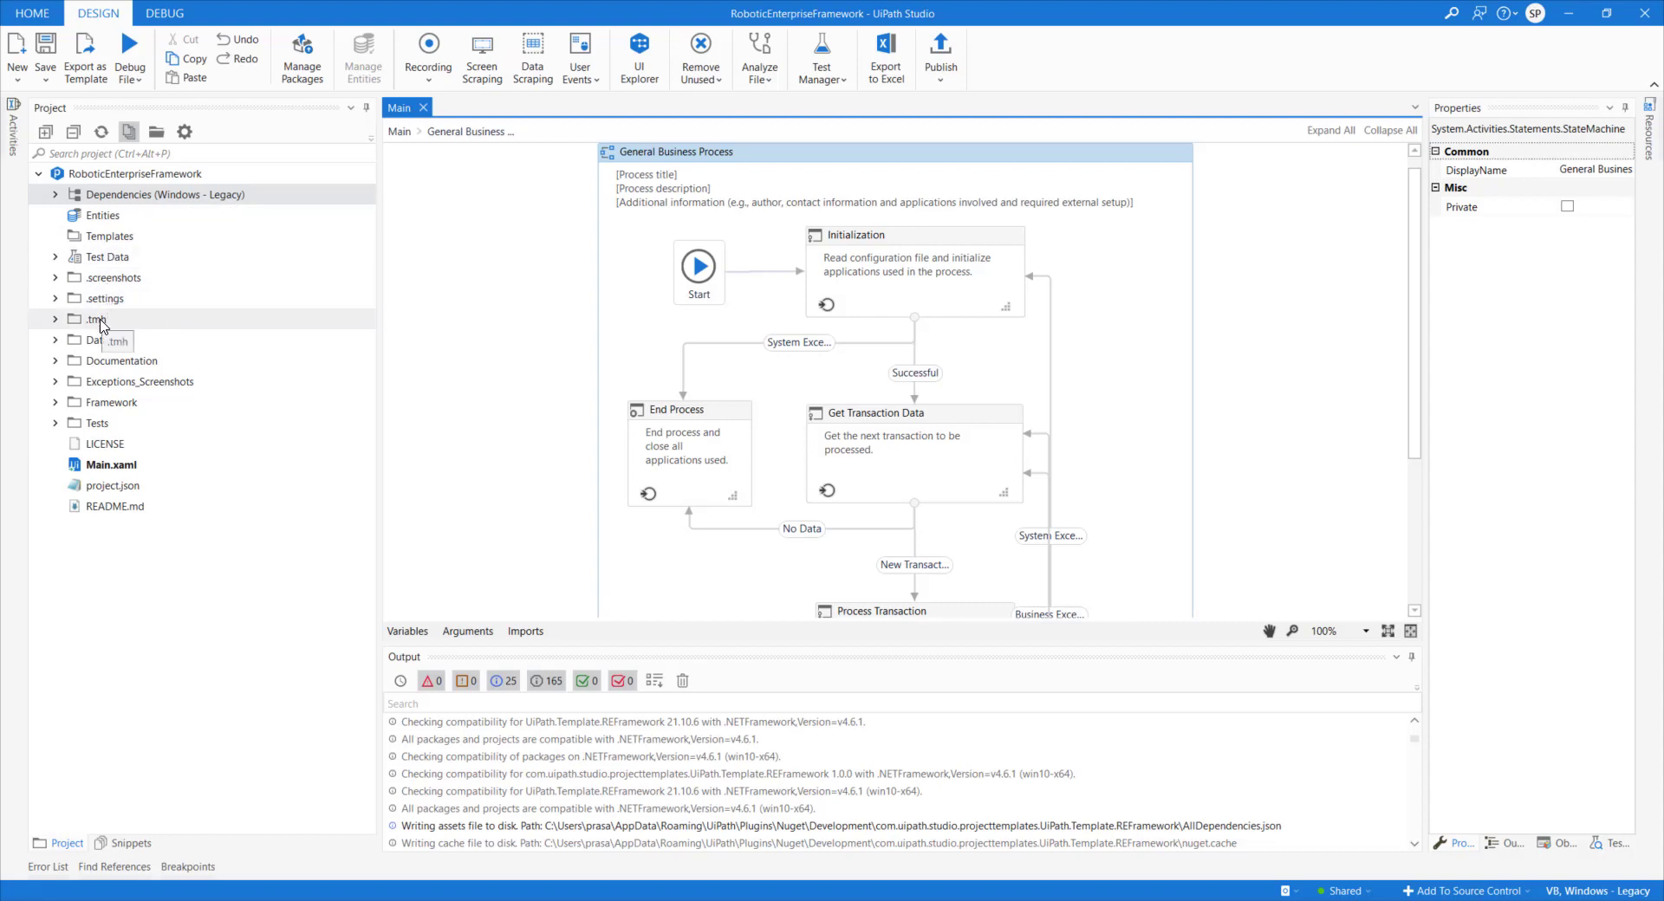
click(56, 341)
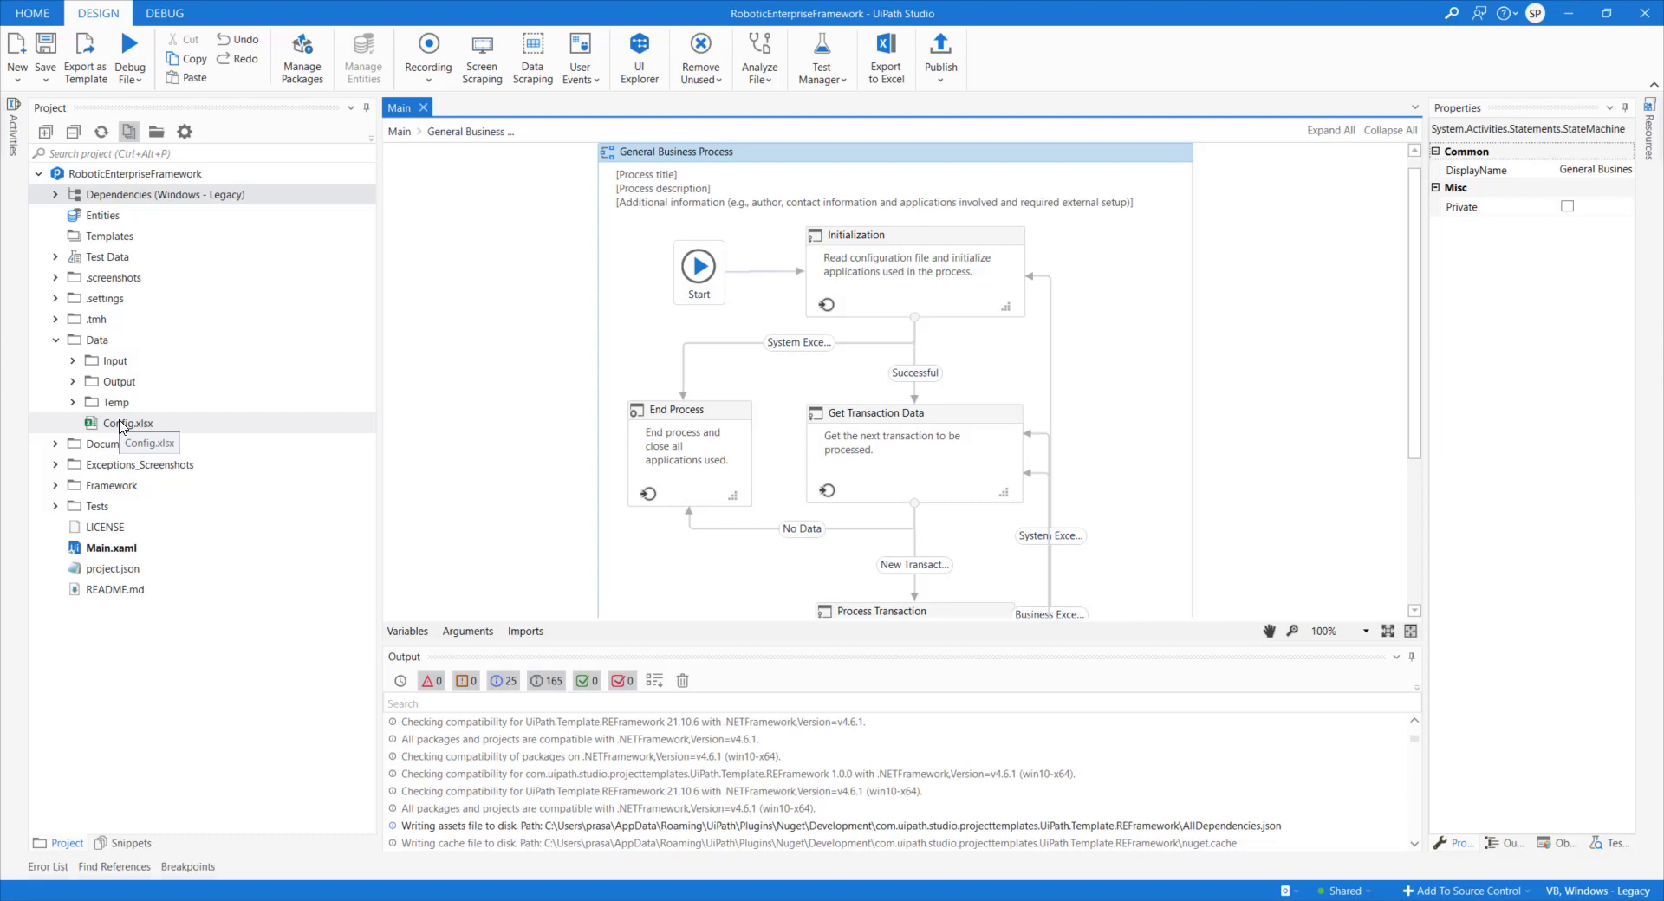
click(847, 246)
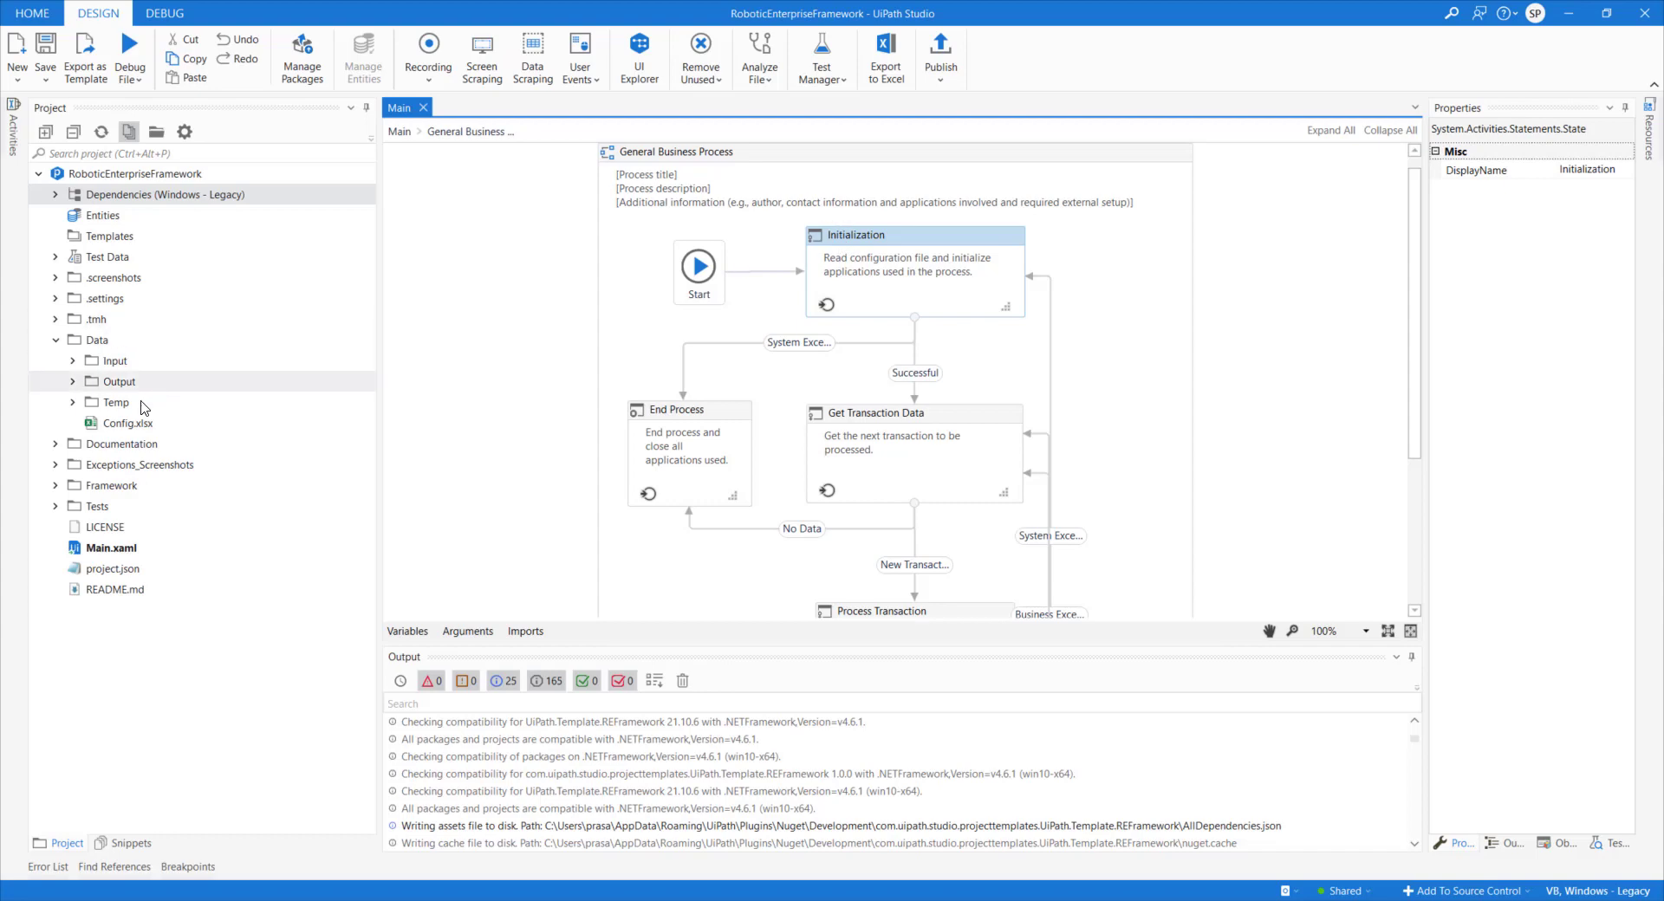
click(124, 424)
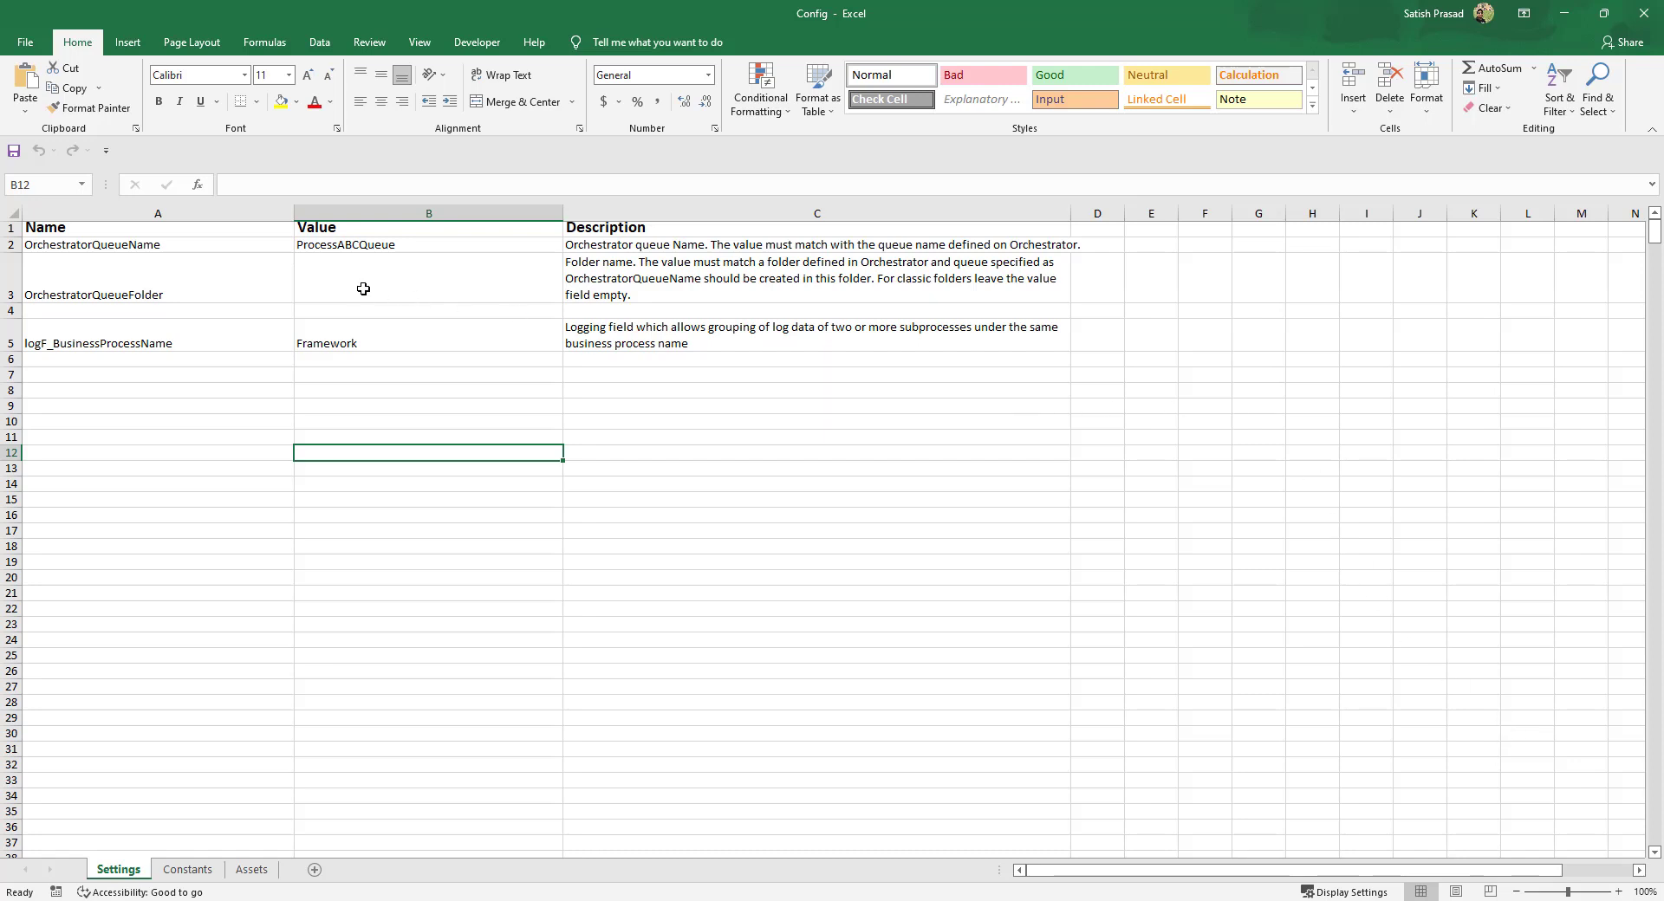
Step: Examine the OrchestratorQueueName, OrchestratorQueueFolder and logF_BusinessProcessName entries on the Settings sheet
click(378, 249)
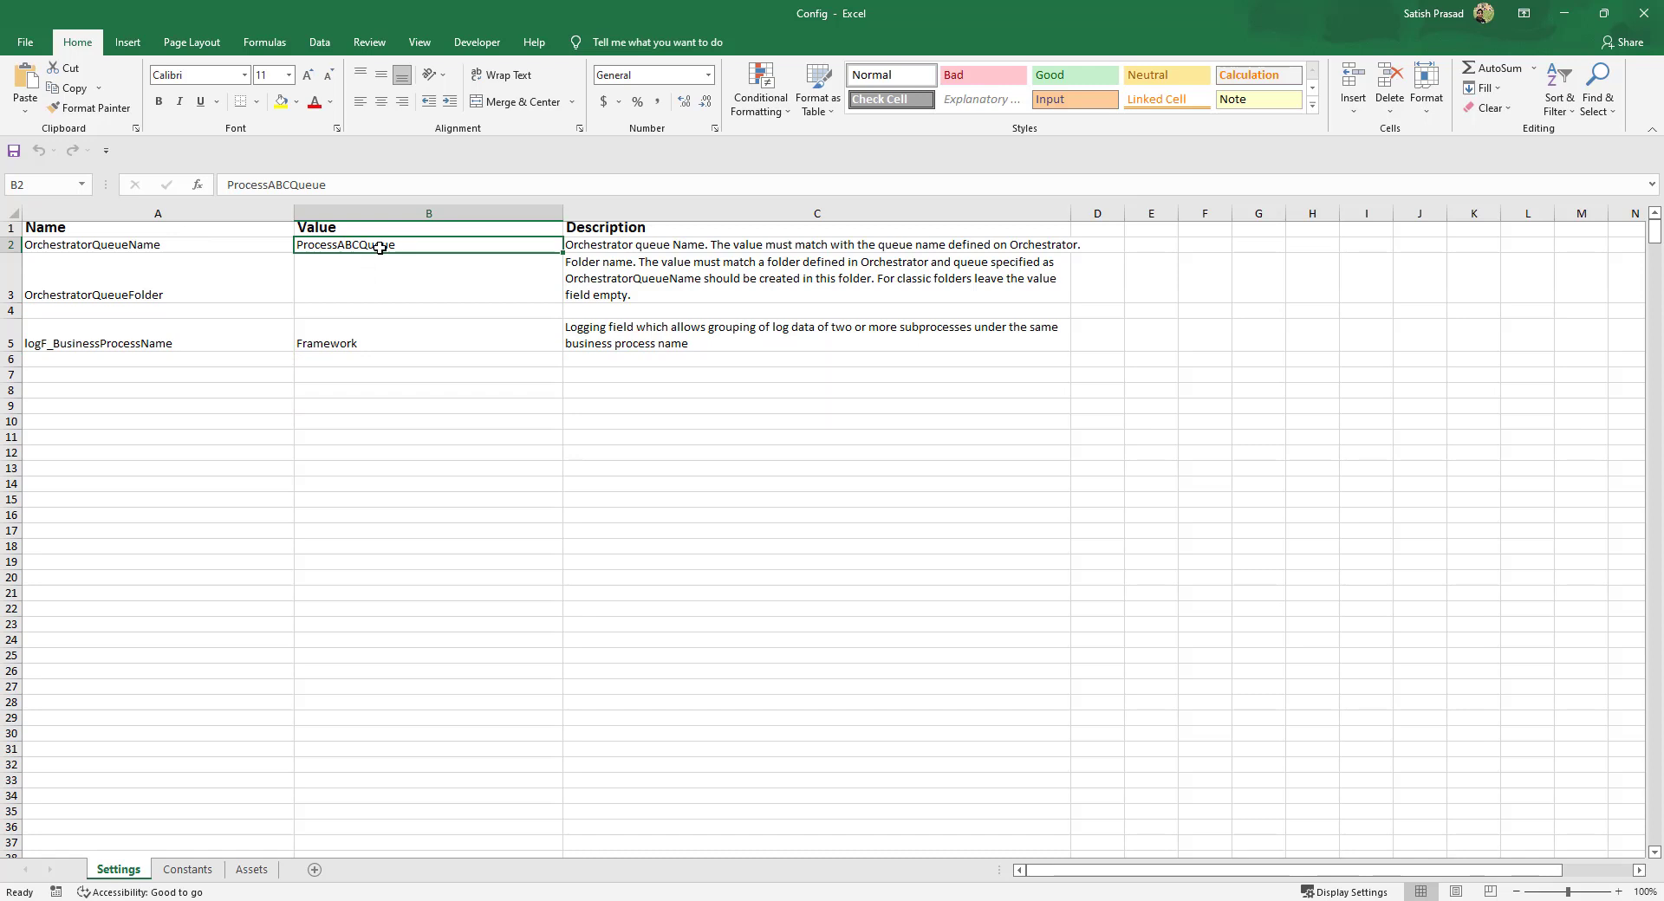
click(356, 312)
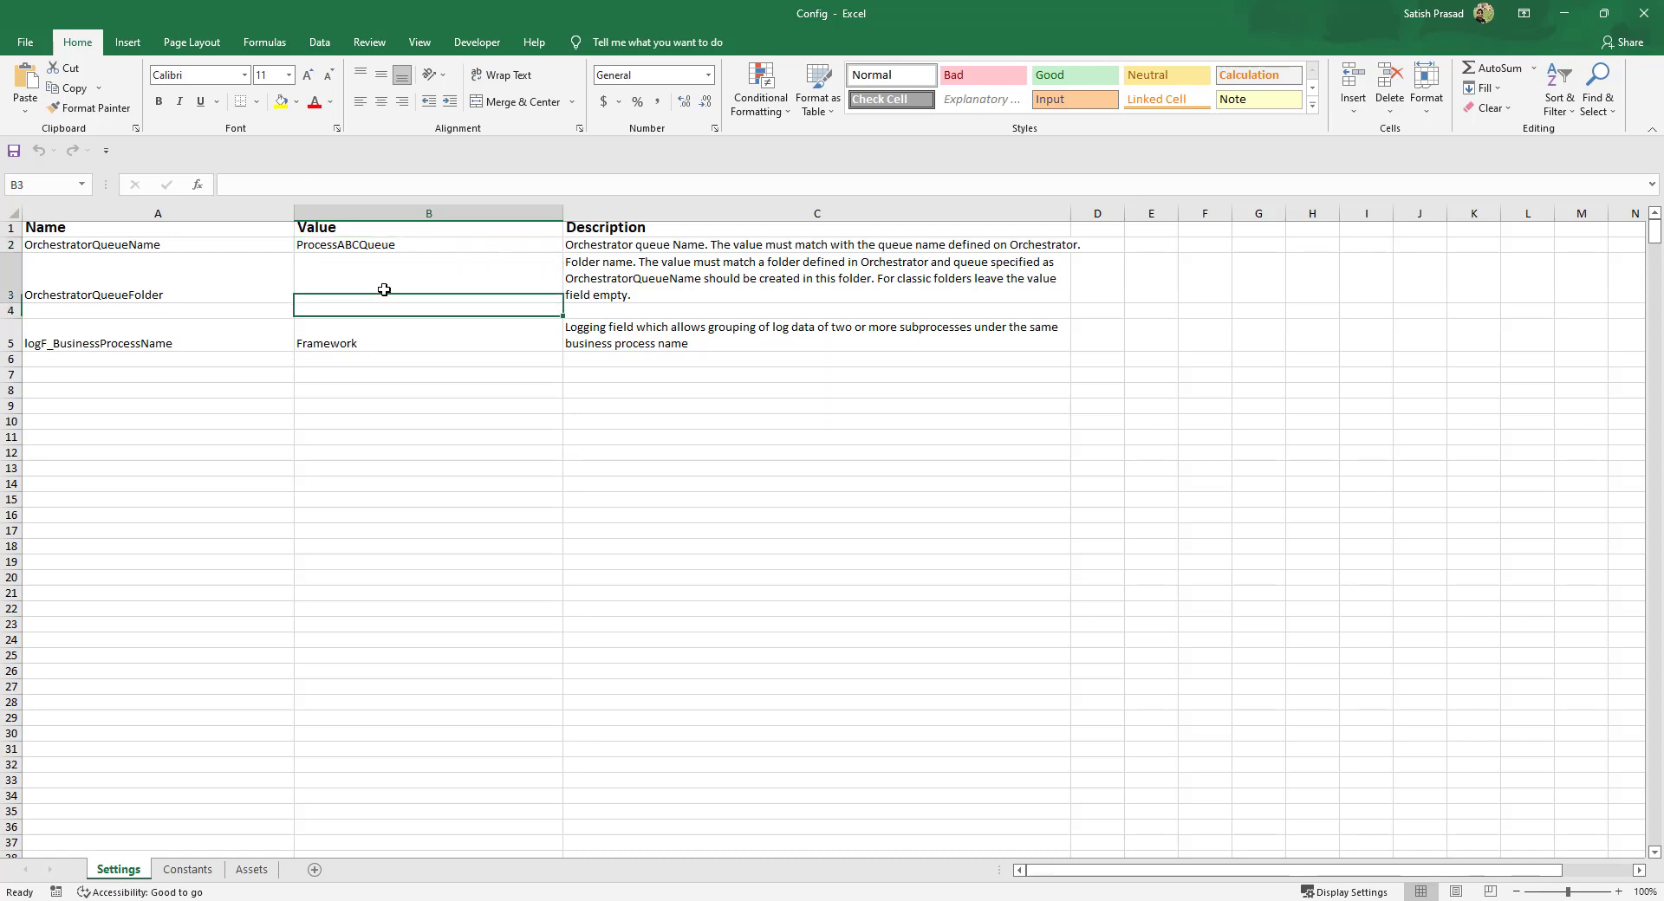
click(384, 289)
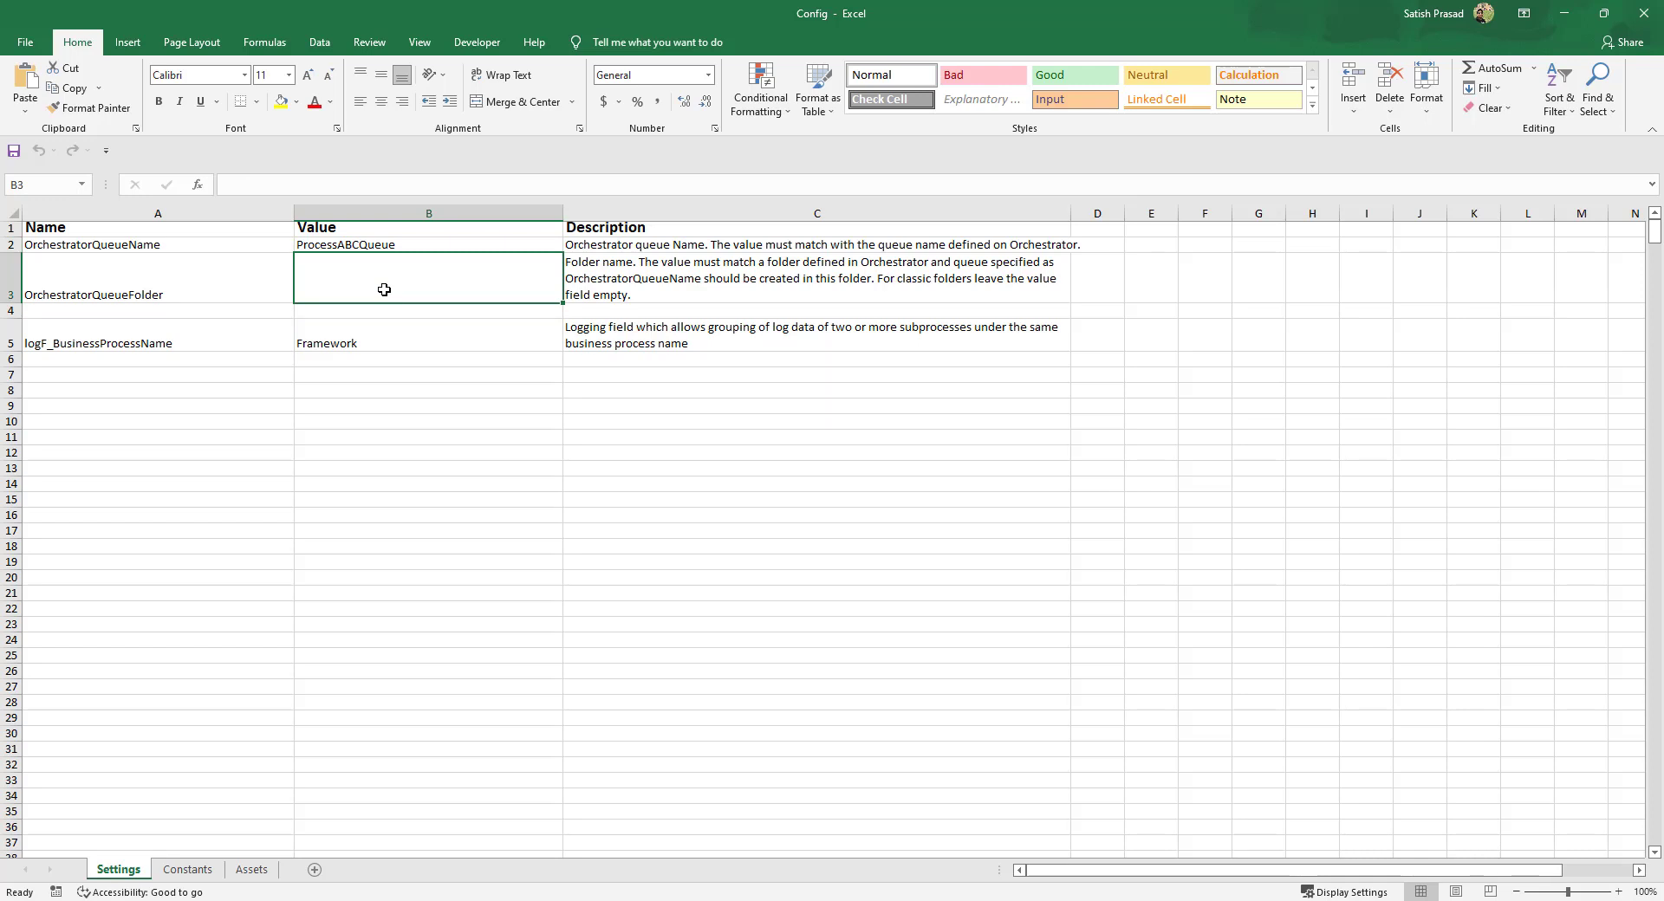
click(215, 344)
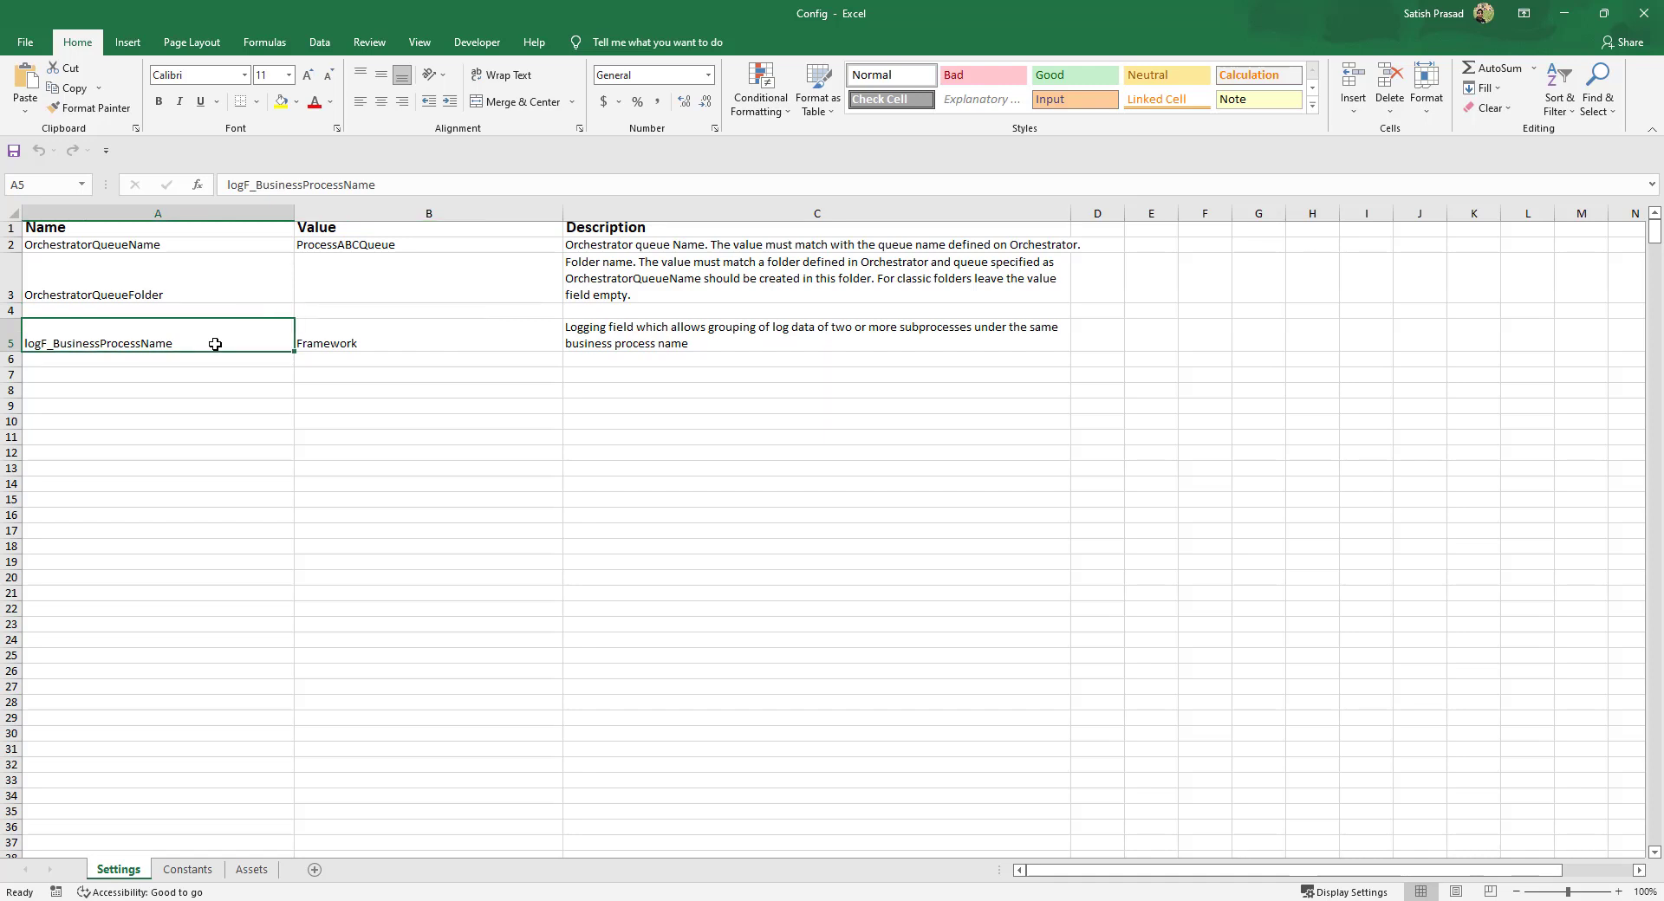
click(435, 347)
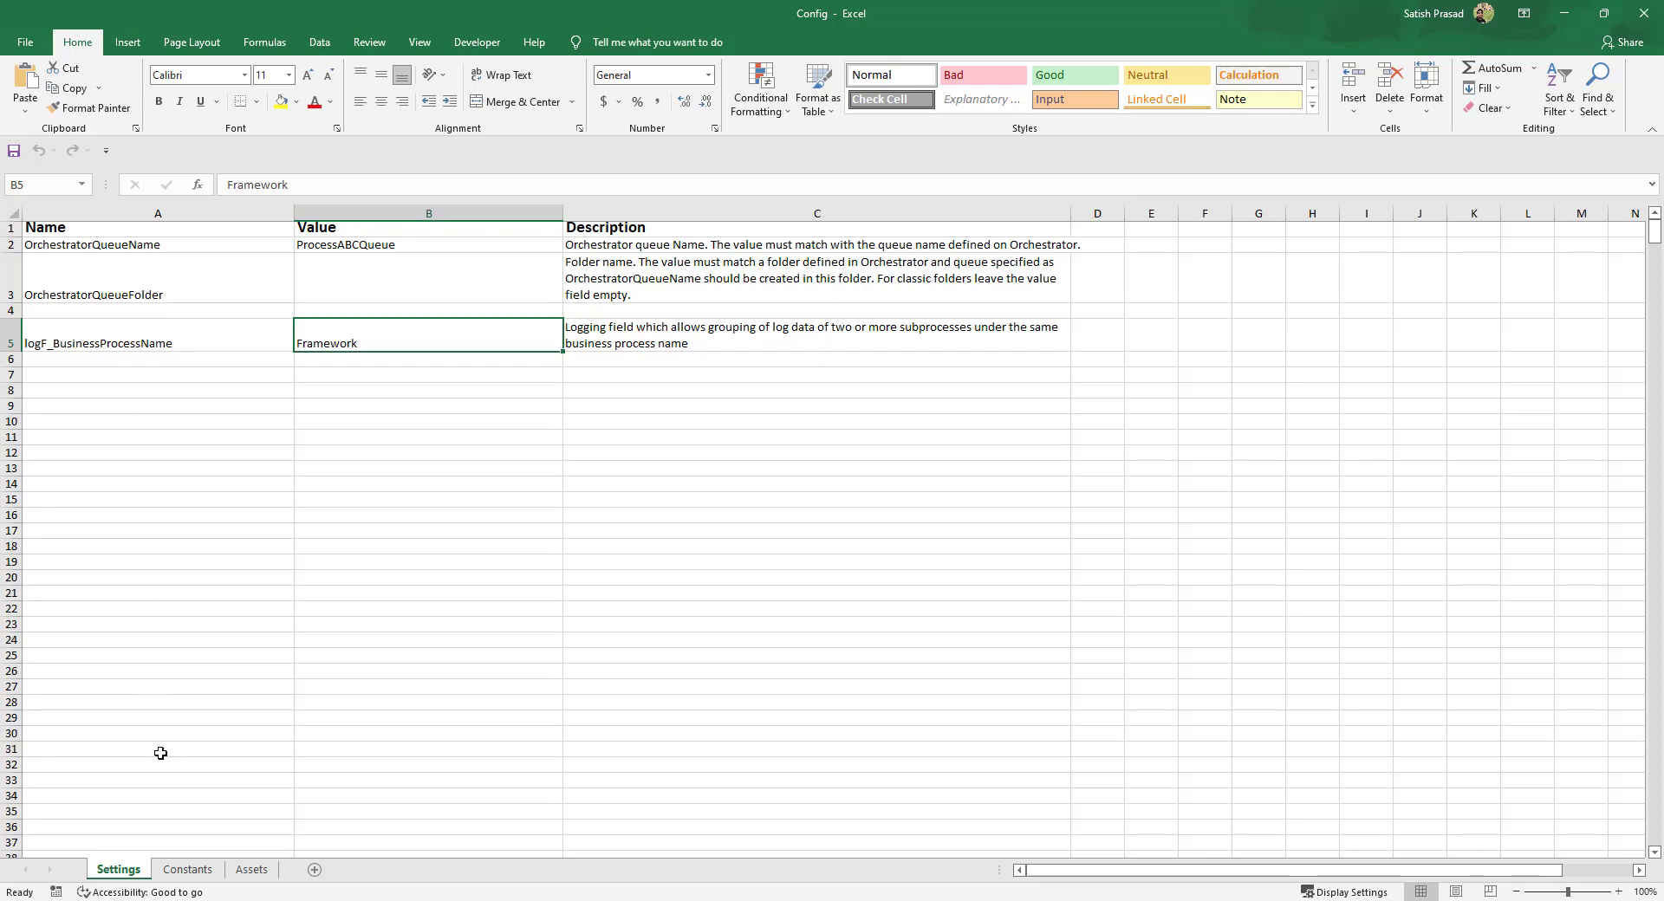
Step: Review the Constants sheet, including the log and exception message entries and the empty row for adding new constants
click(183, 871)
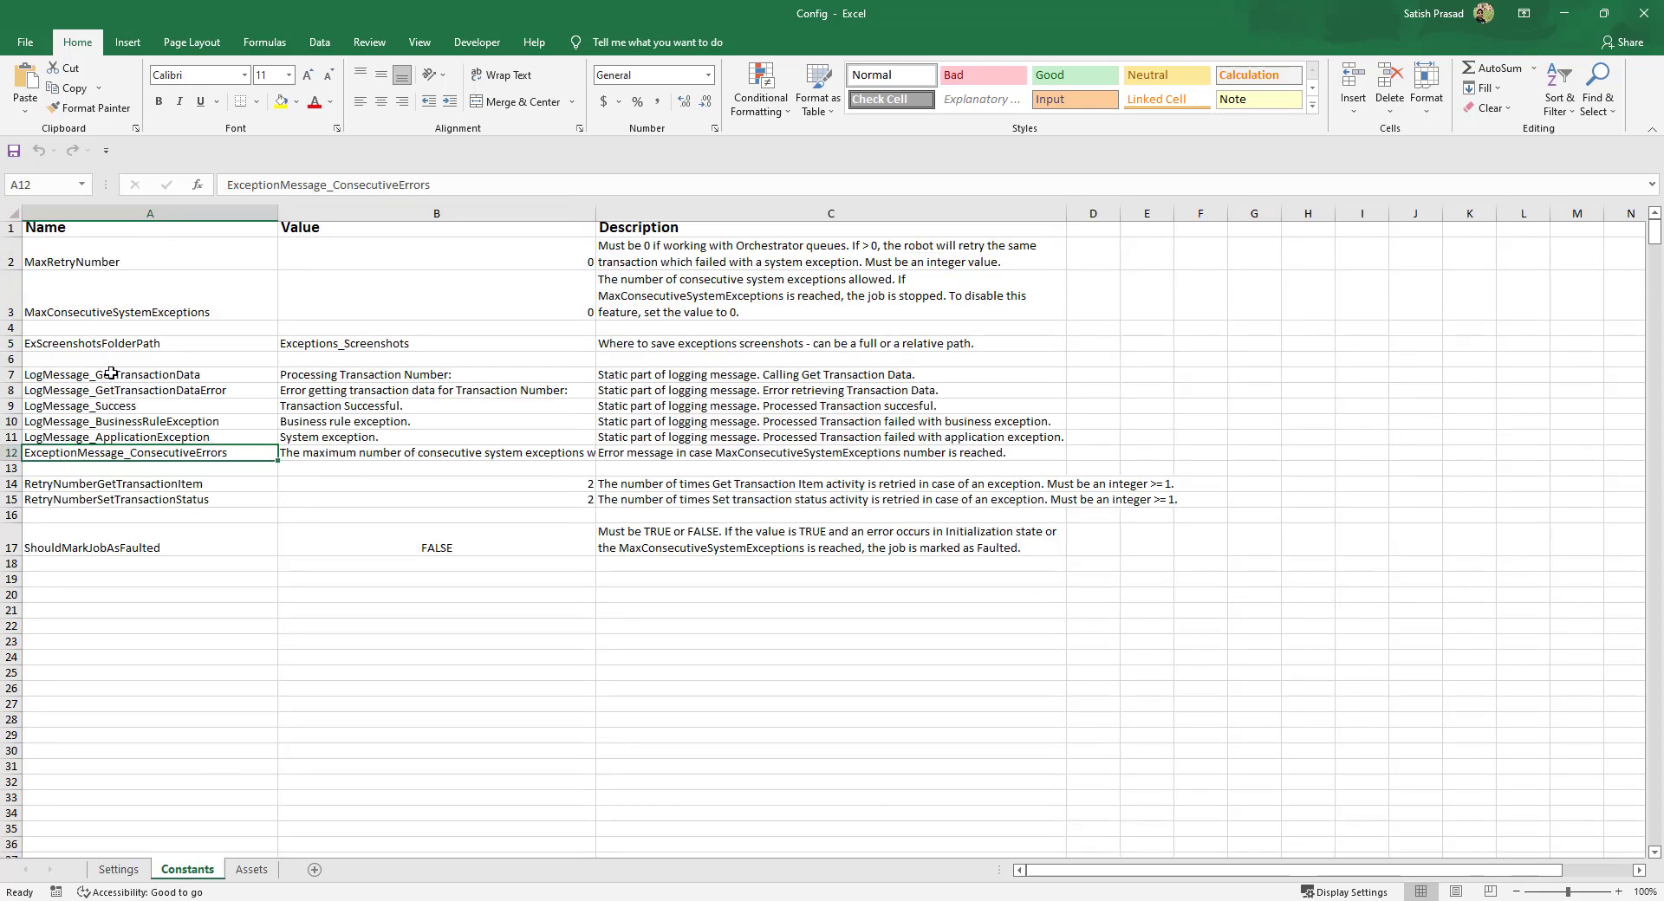
drag(111, 373, 122, 450)
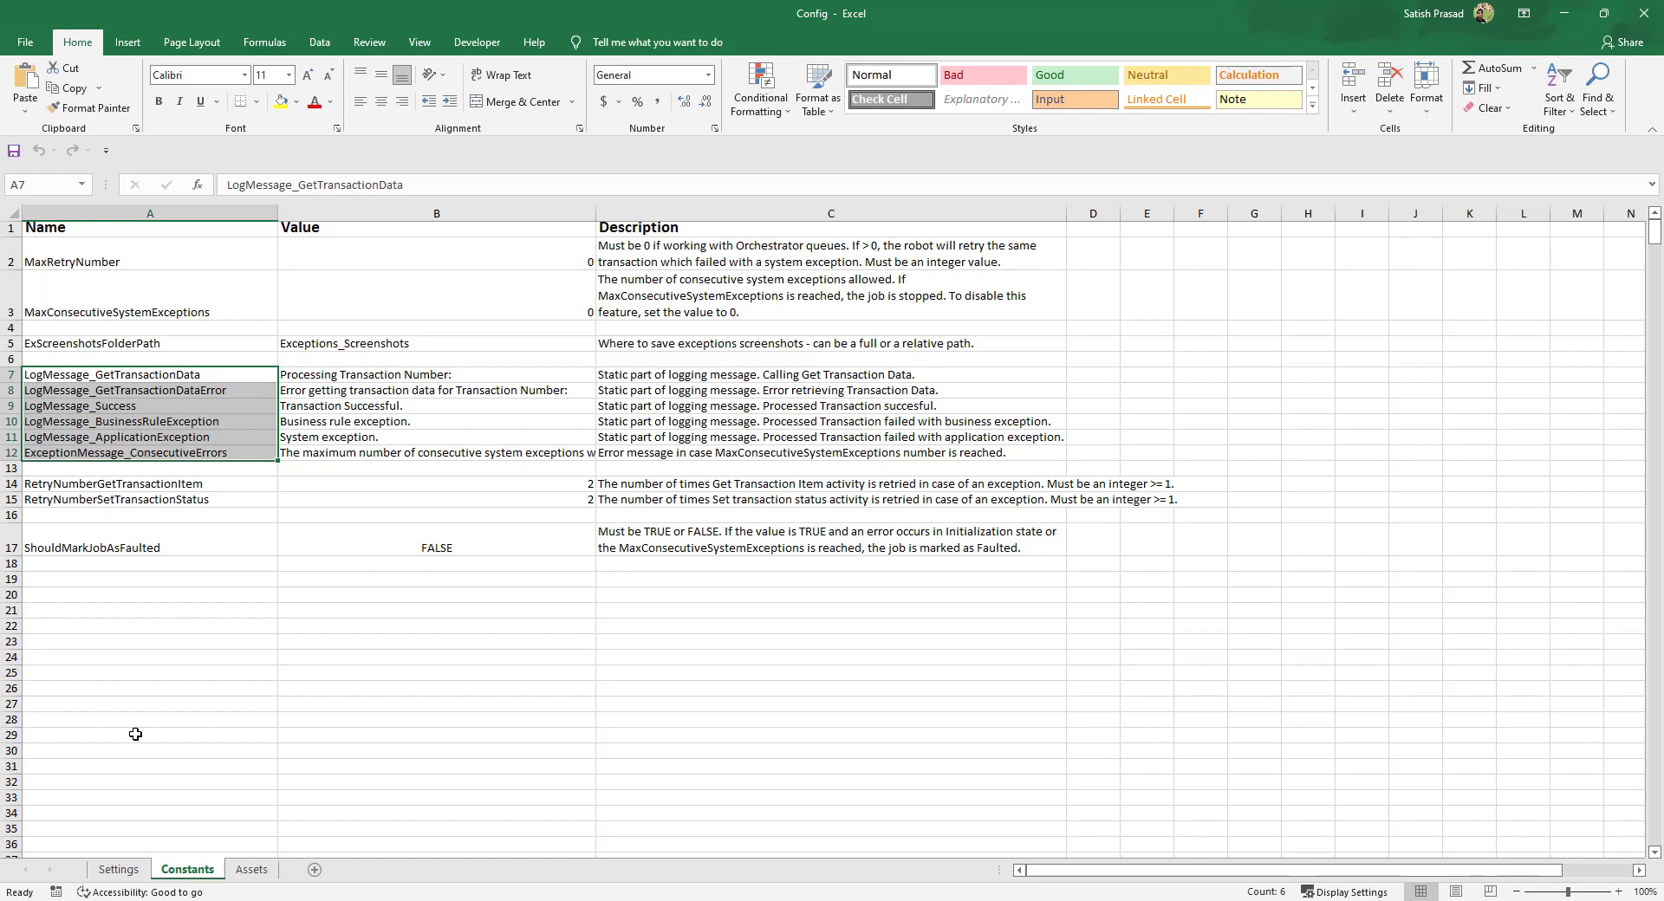
click(437, 387)
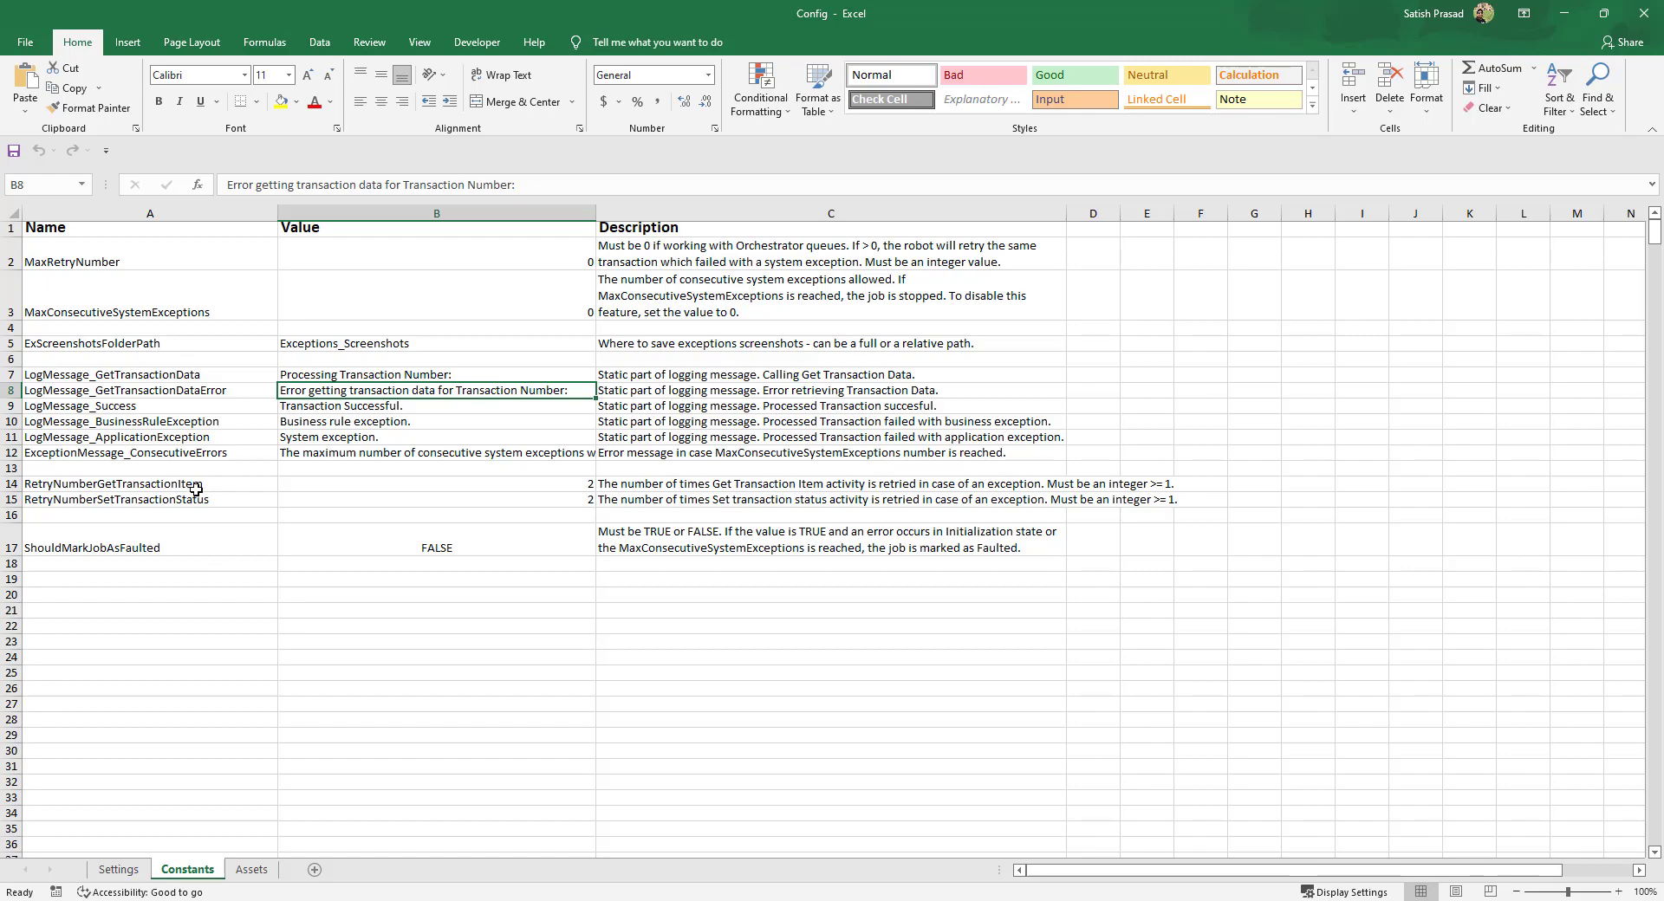
click(129, 583)
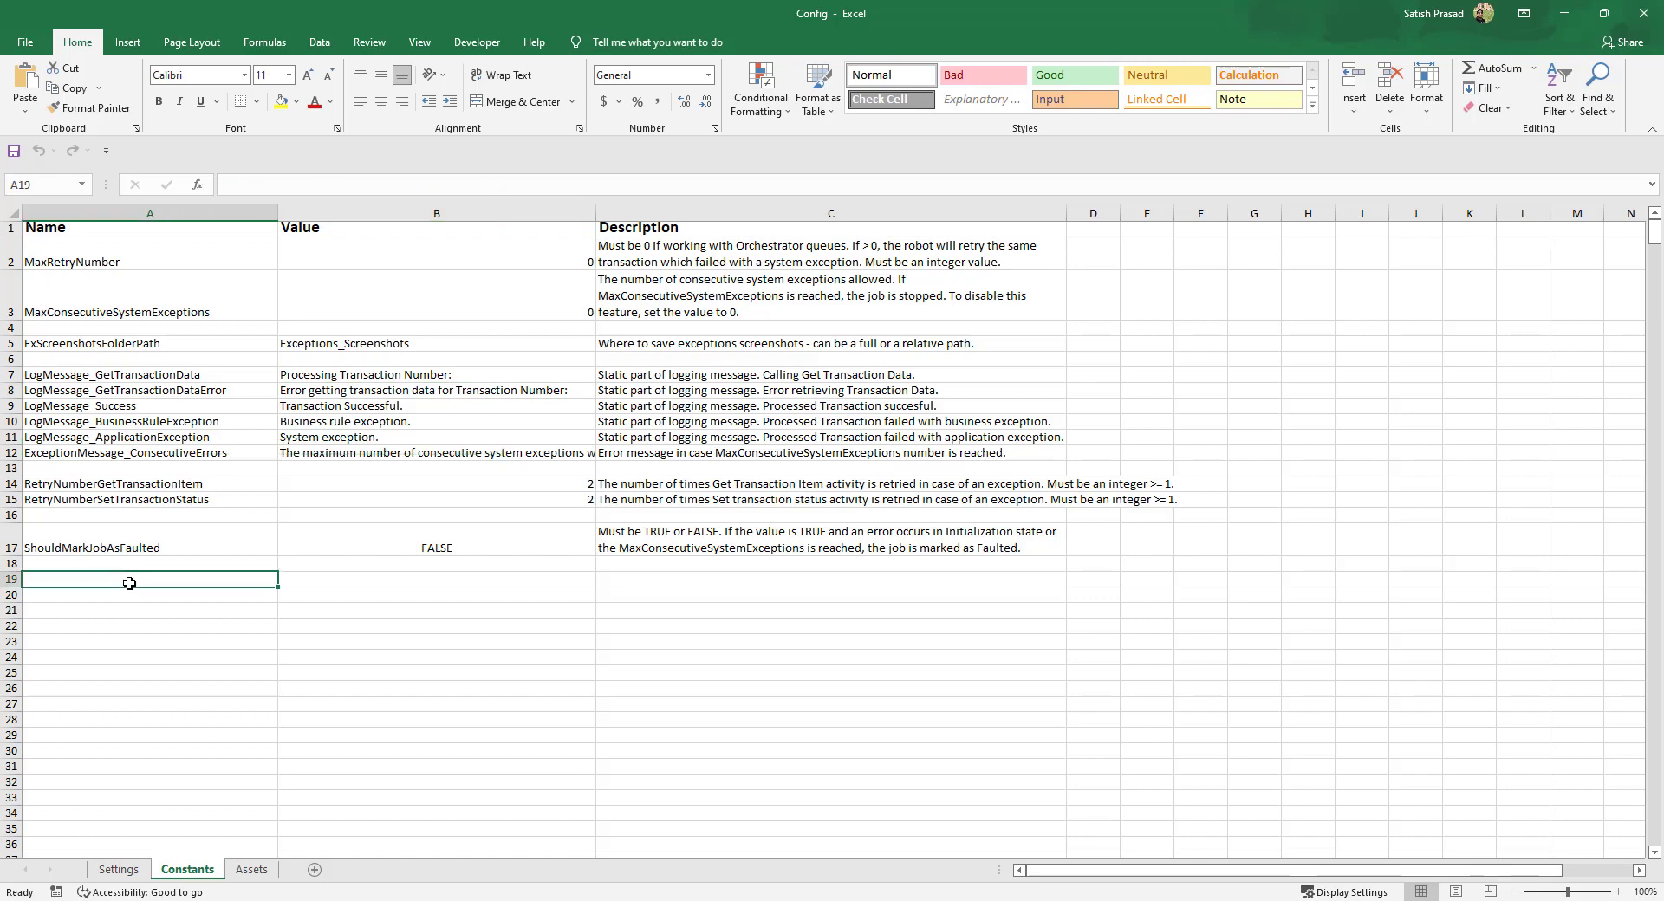
click(375, 586)
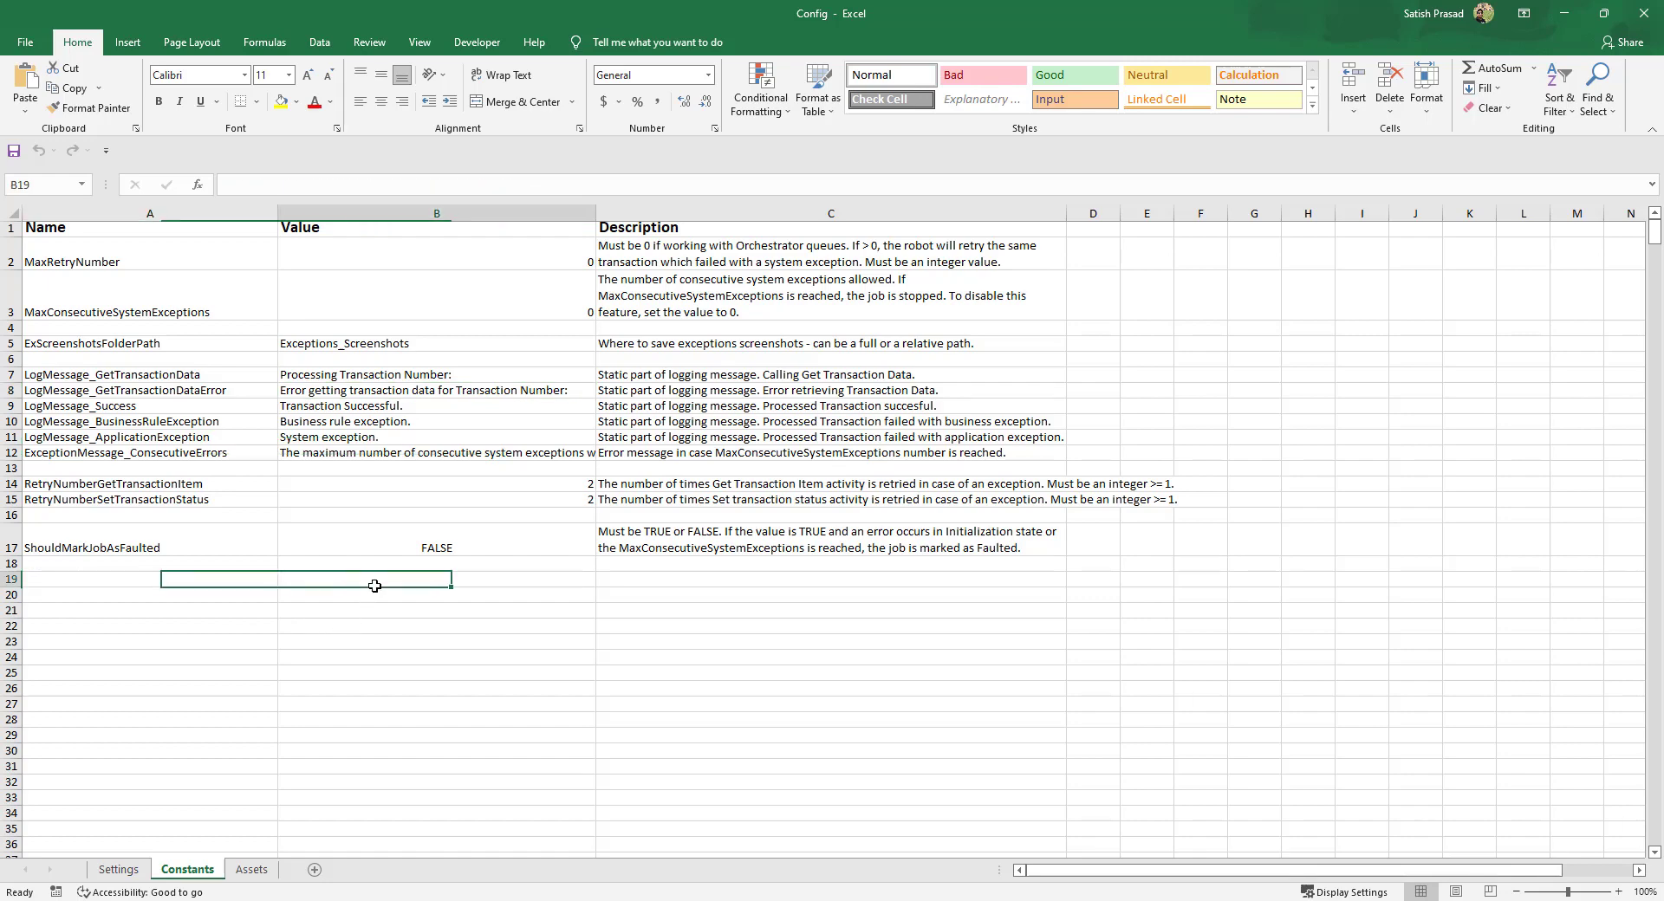
click(654, 581)
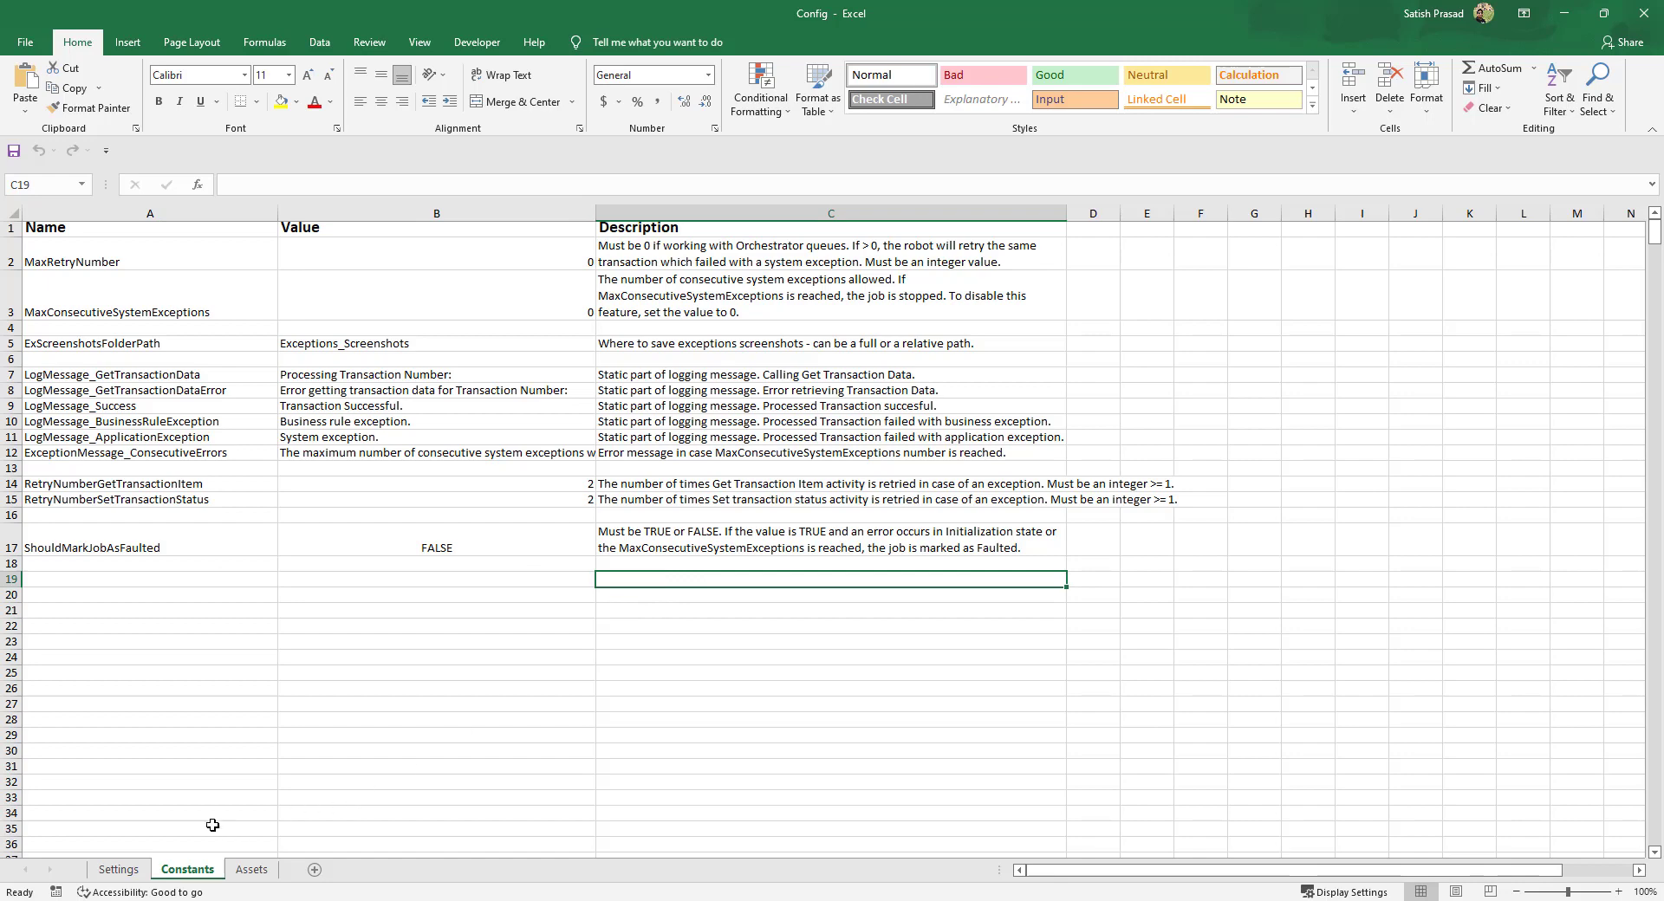
Step: Revisit the Settings and Constants sheets and view the columns of the Assets sheet
click(122, 869)
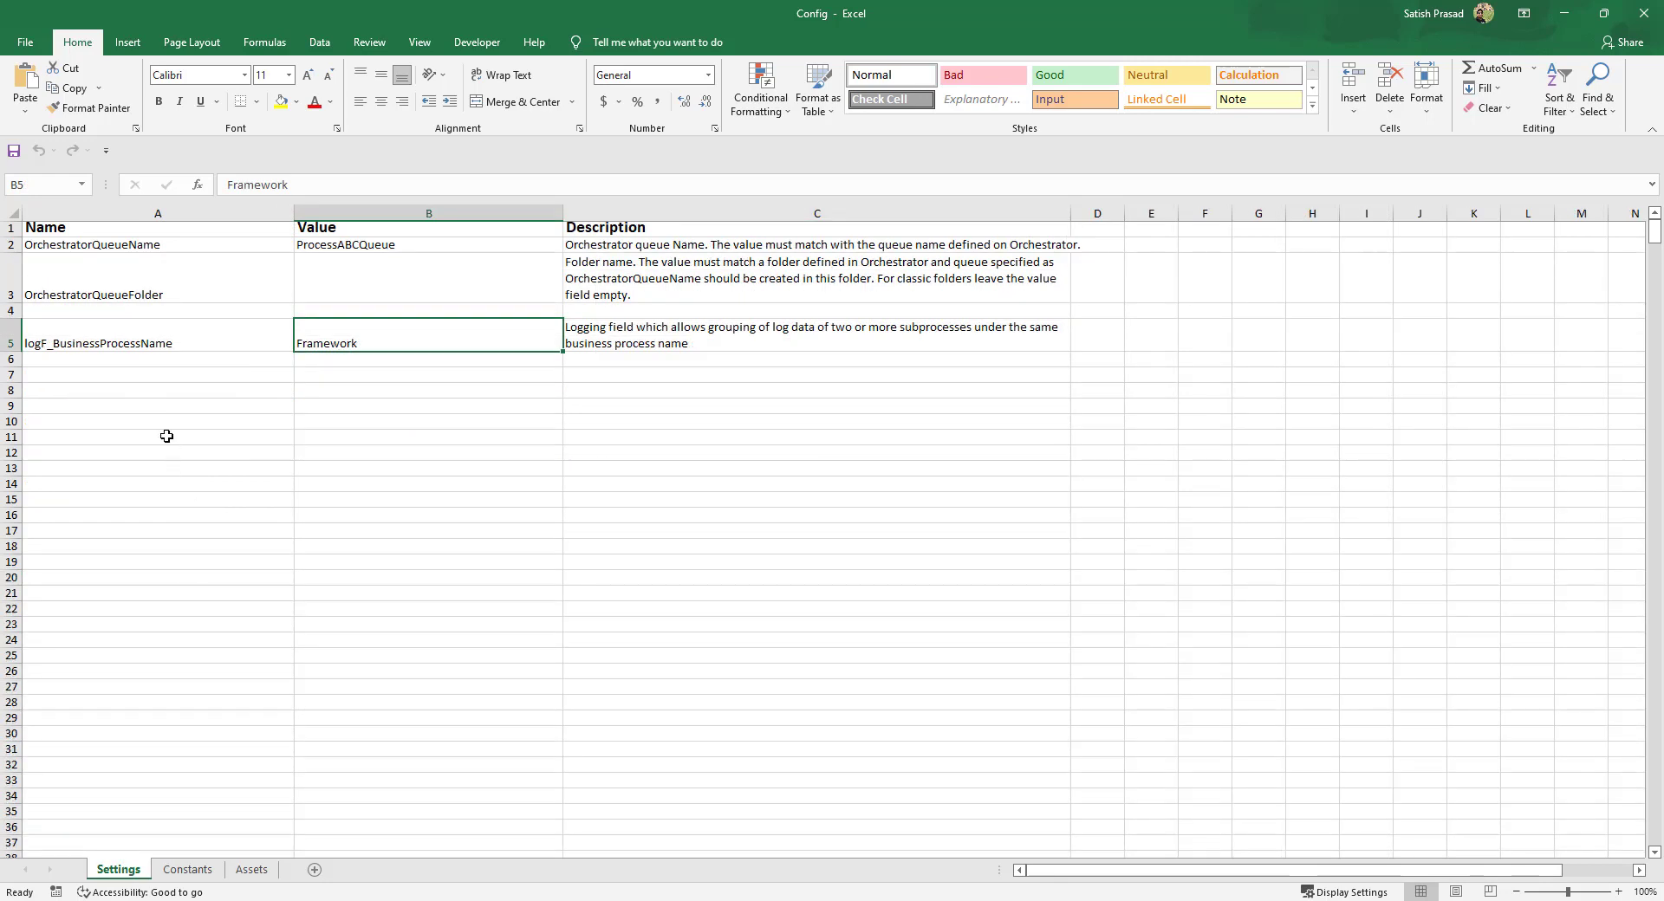
click(178, 877)
click(254, 877)
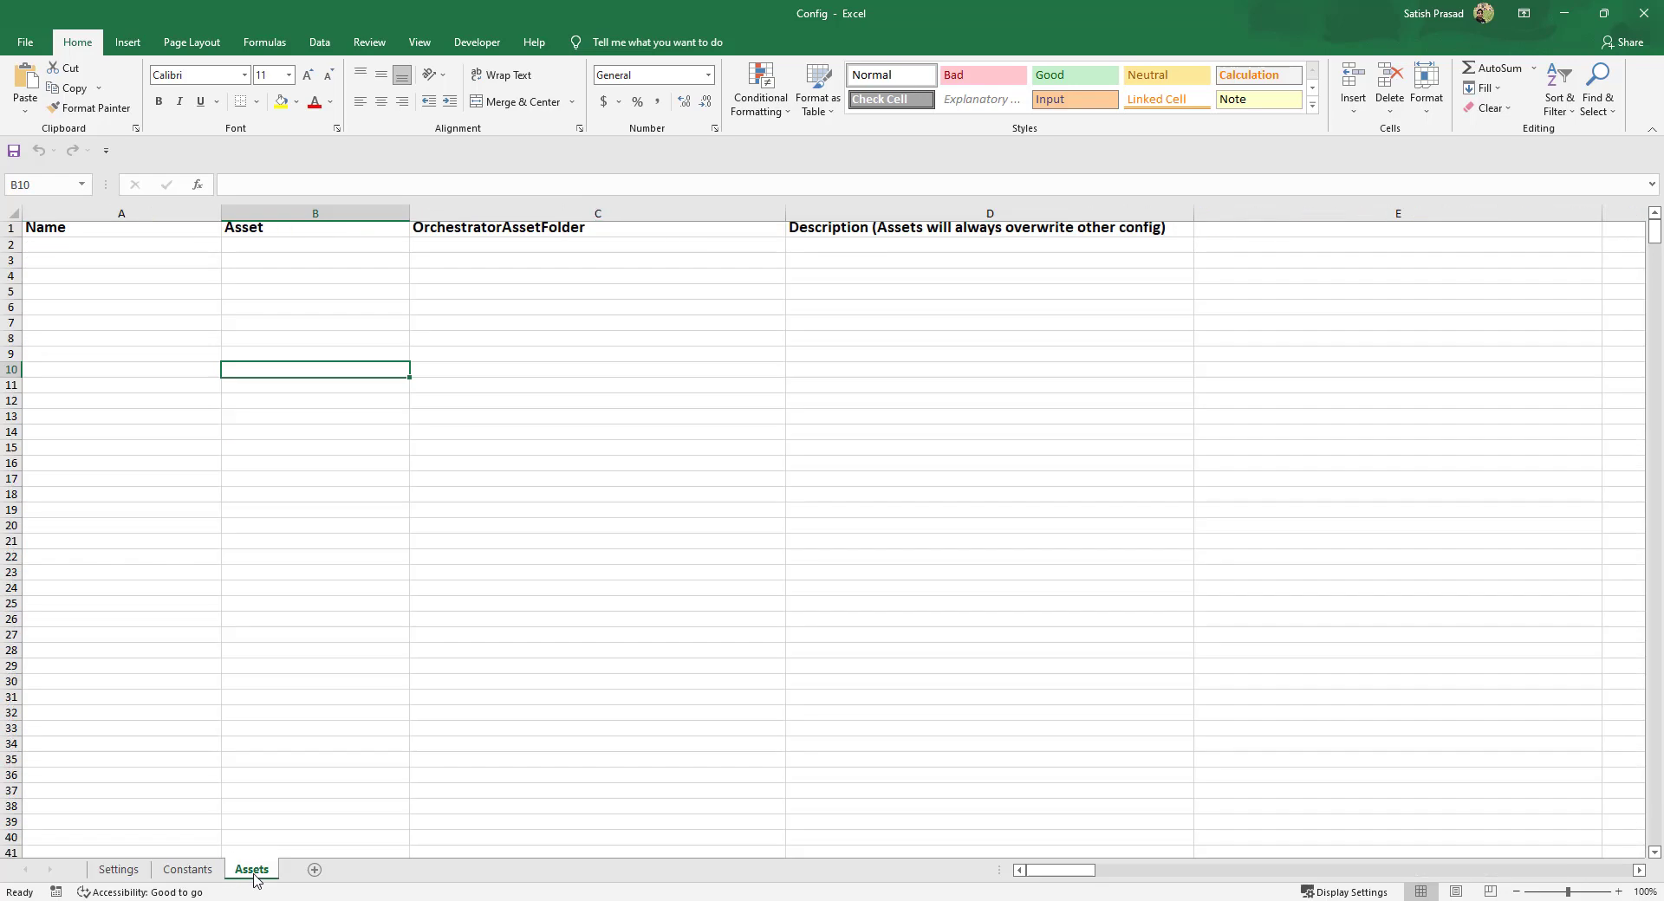
Step: Review the Settings, Constants and Assets sheets of Config.xlsx, including the first Name and Asset cells, and close both open workbooks
click(126, 871)
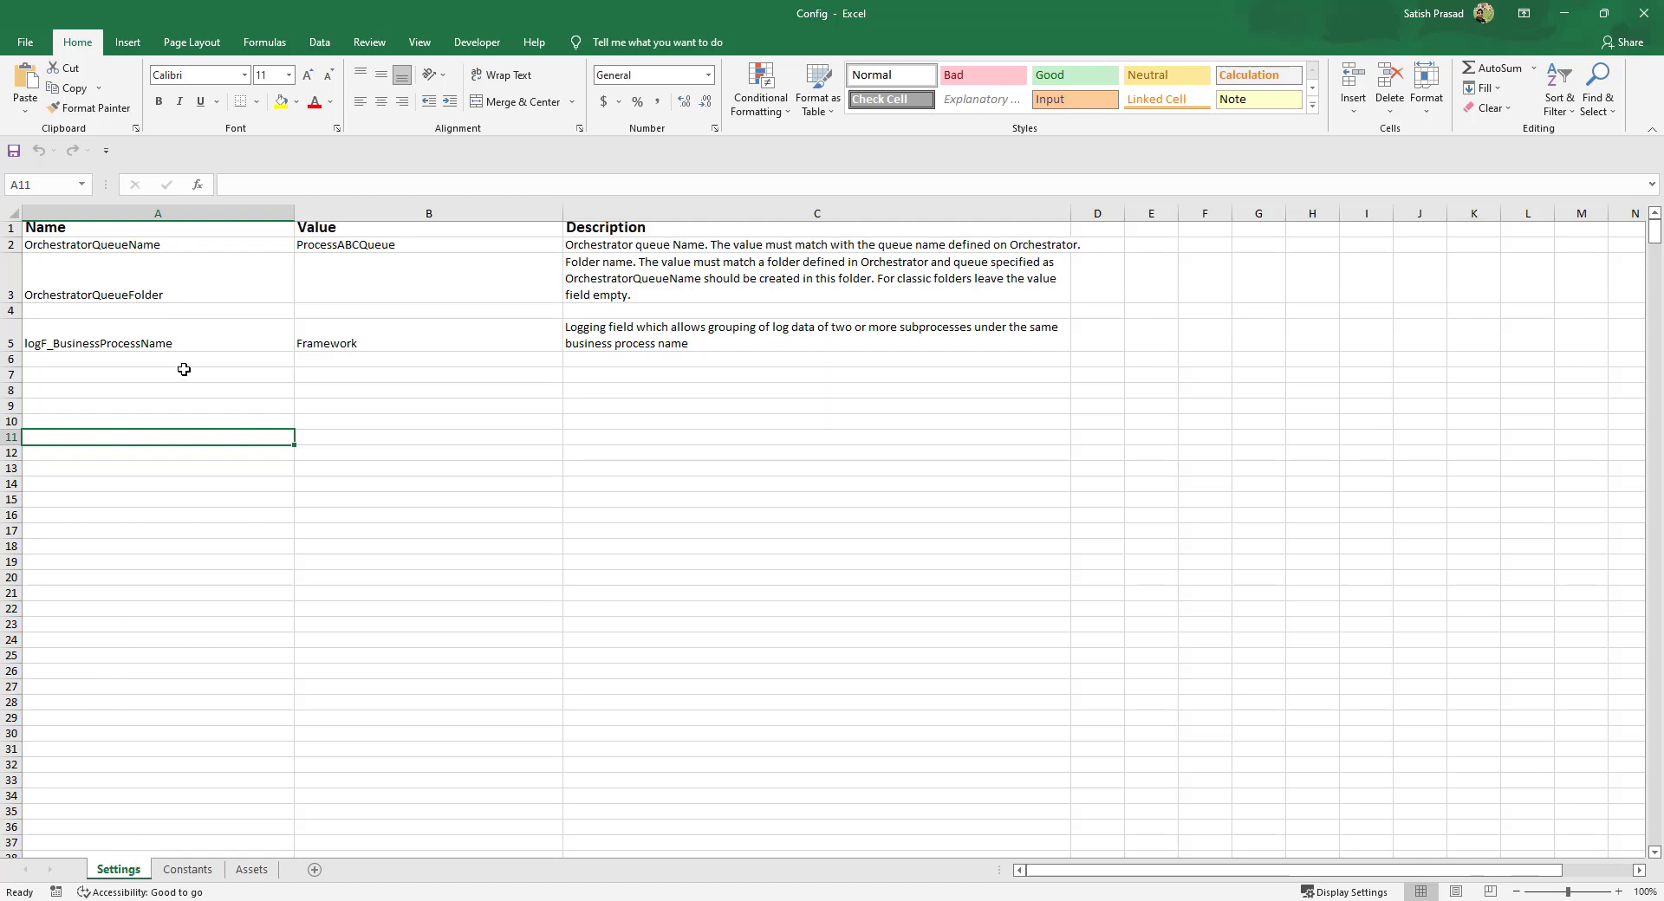
click(185, 869)
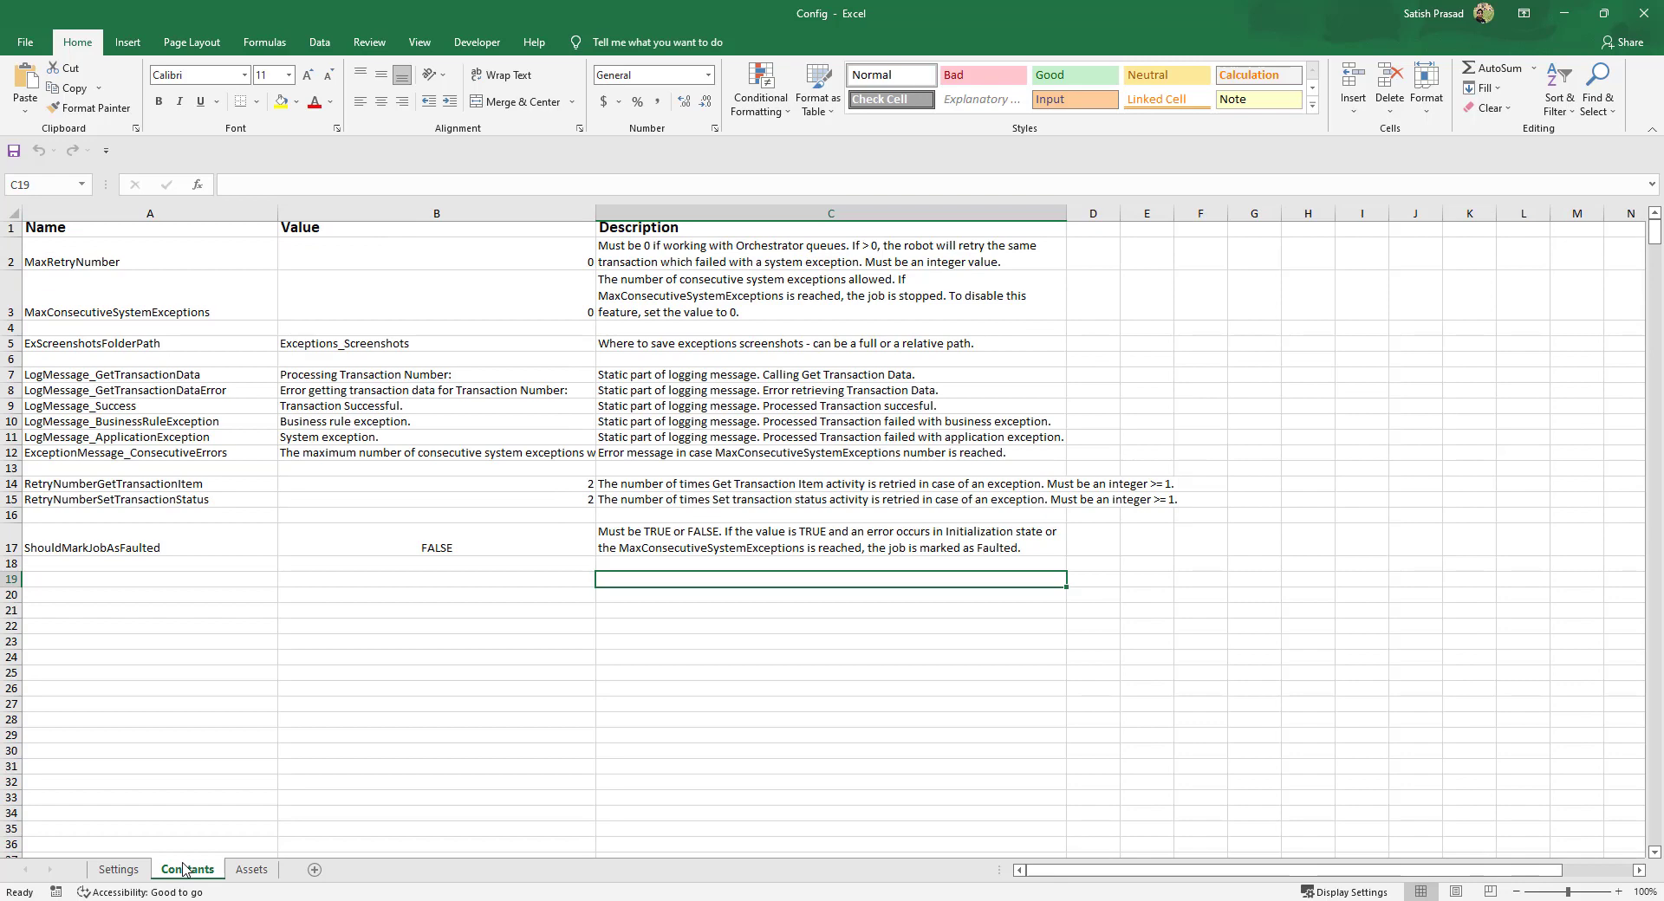
click(252, 870)
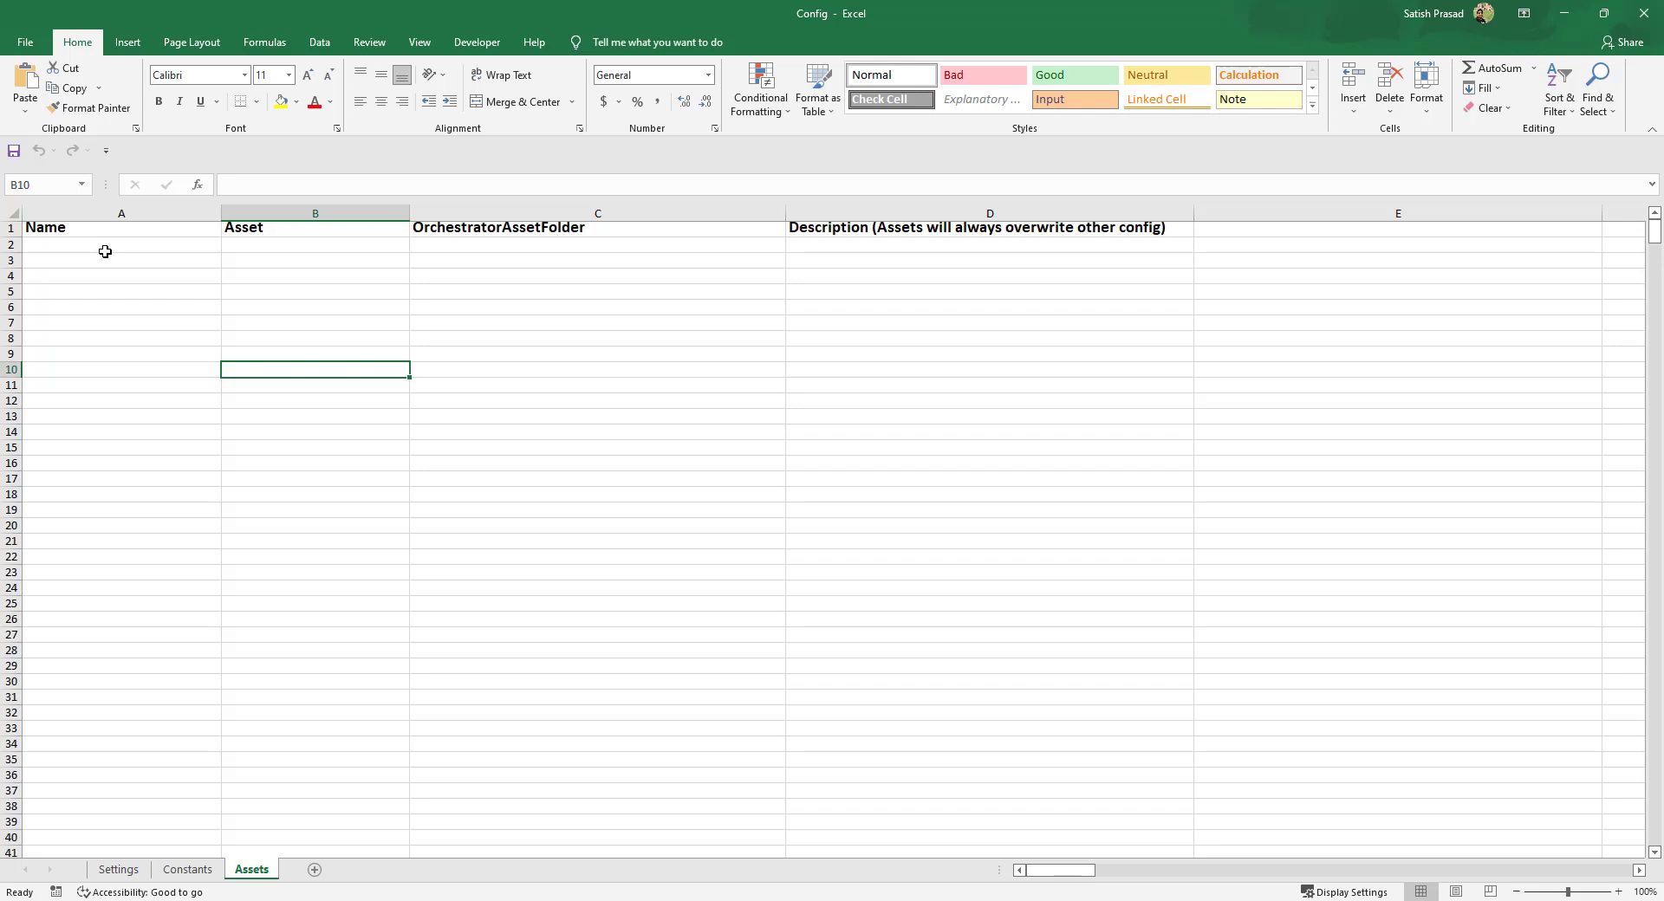
click(105, 251)
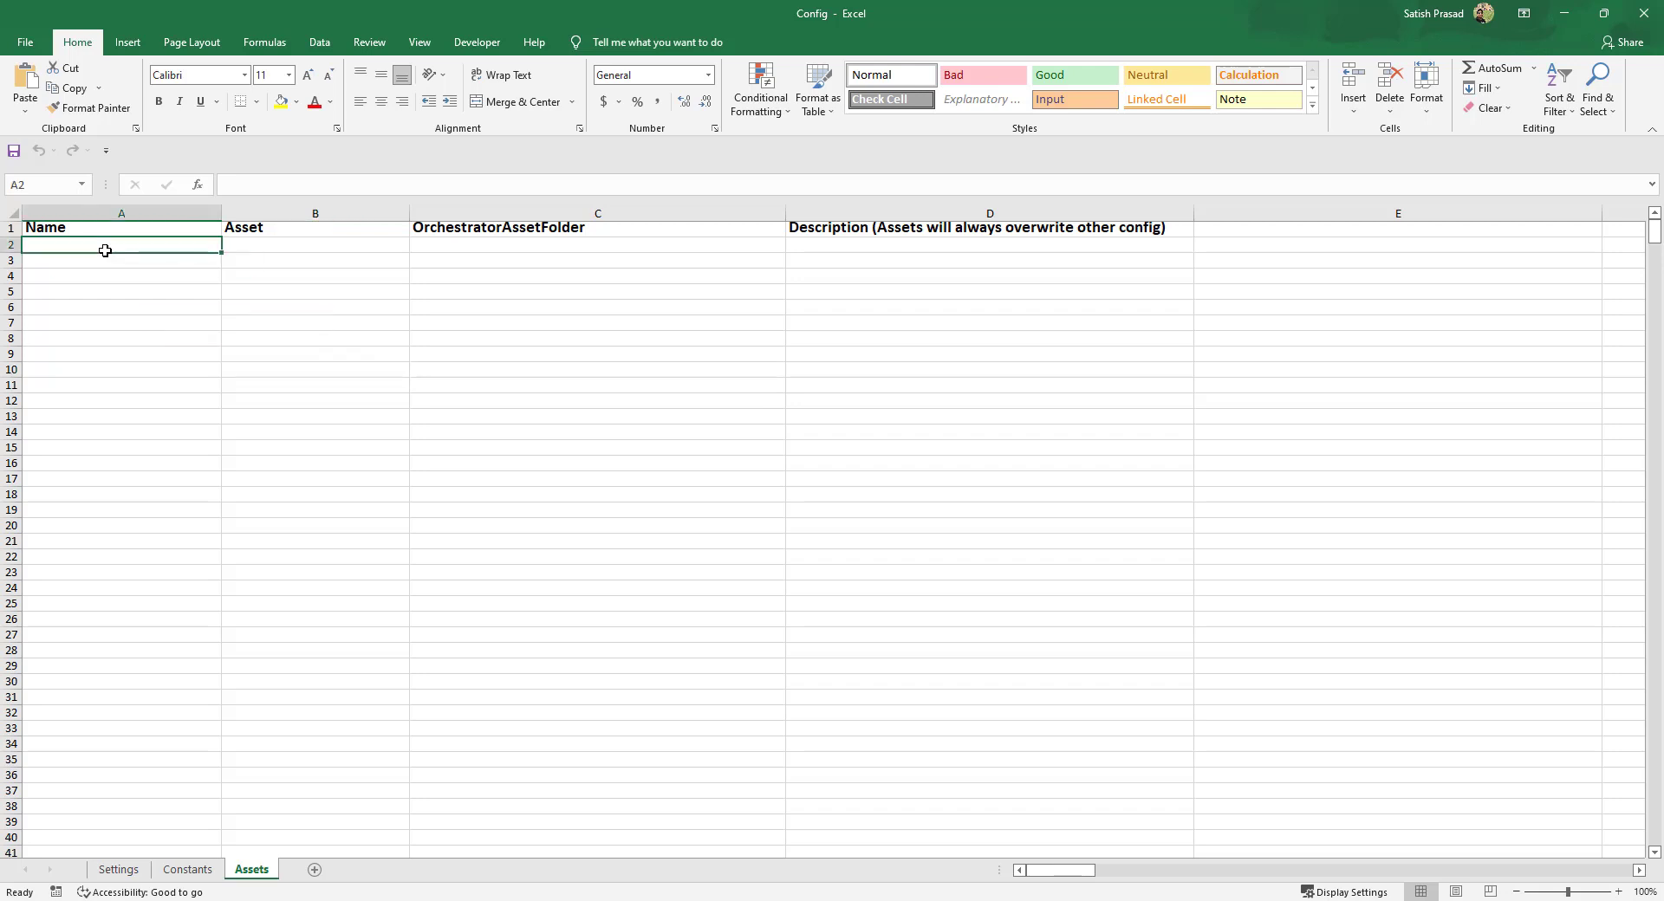
click(255, 255)
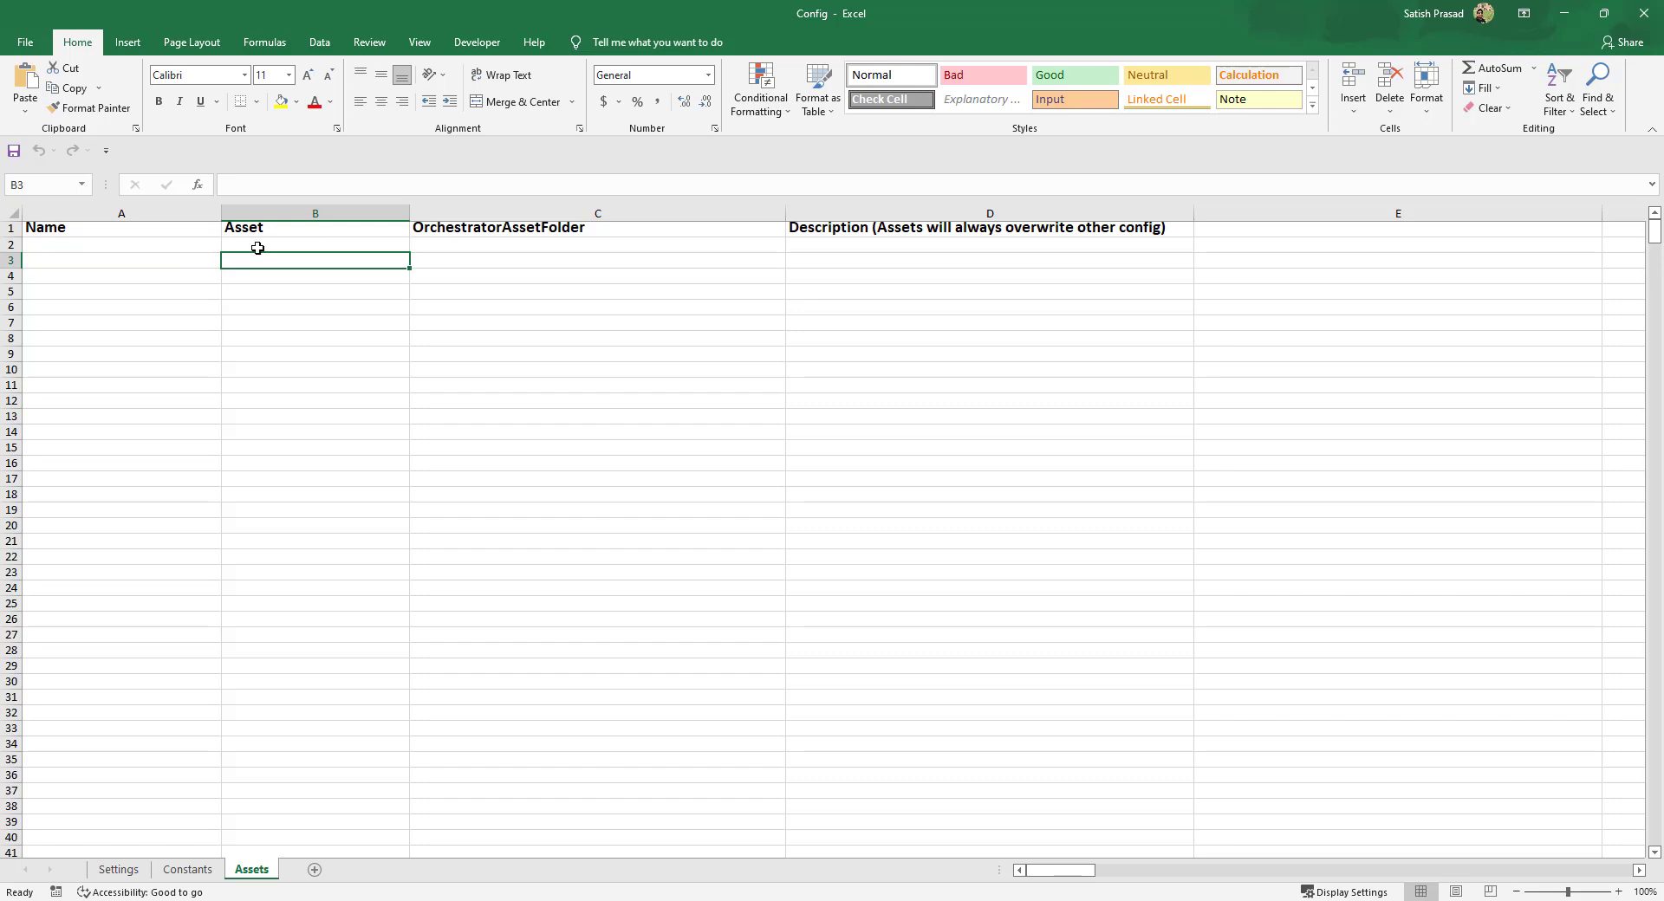
click(257, 248)
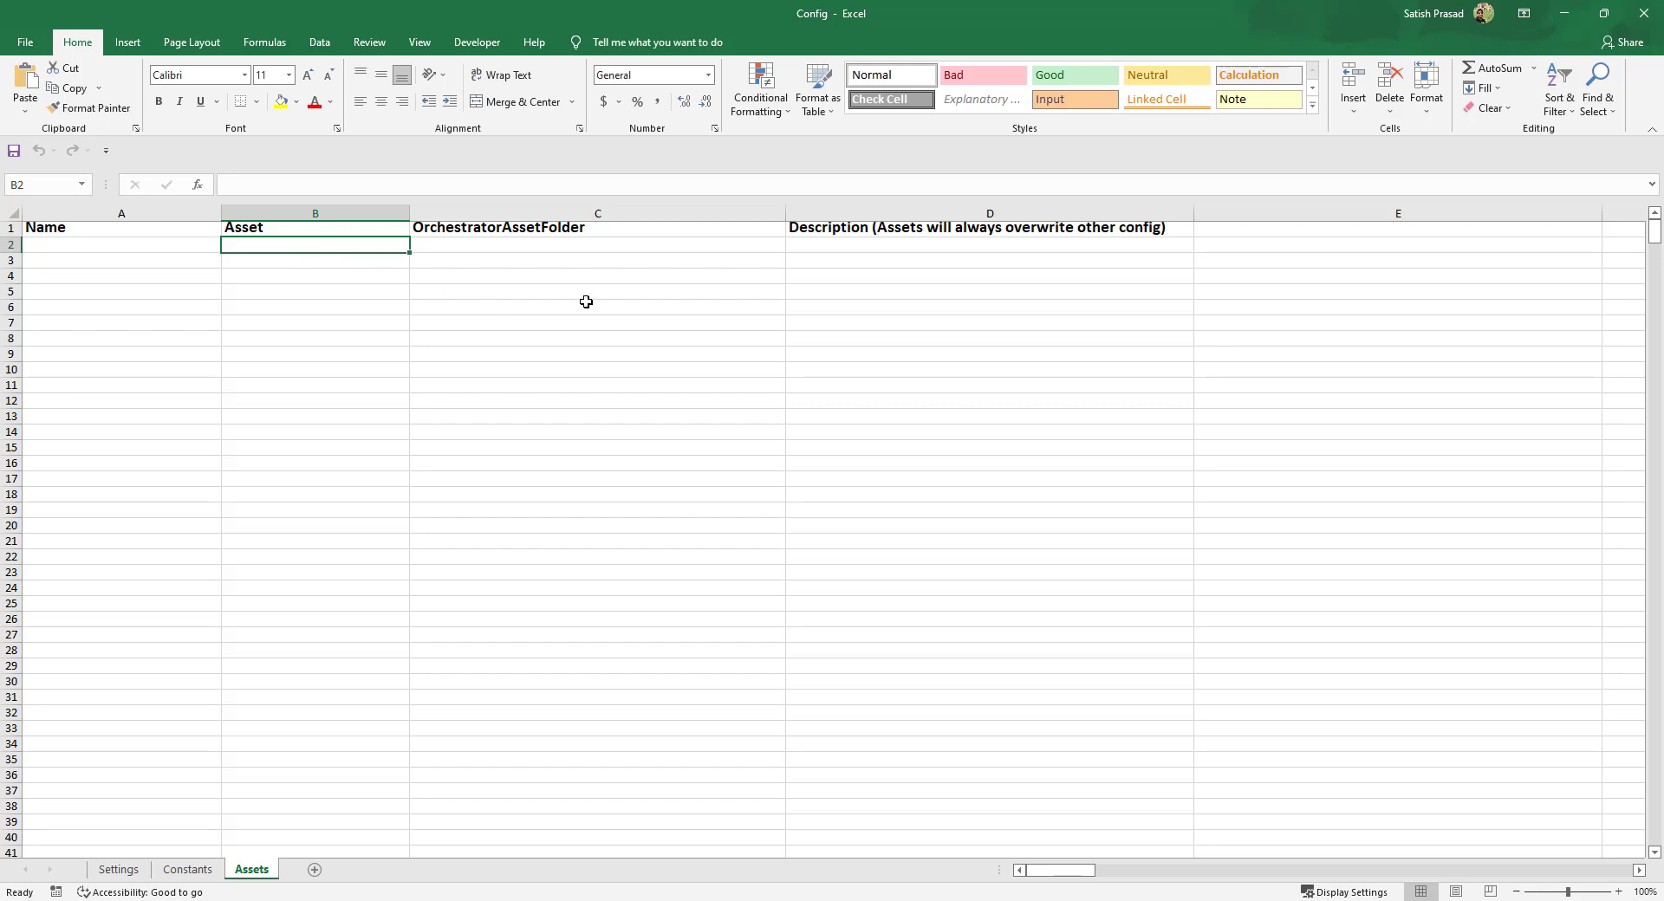
click(1647, 22)
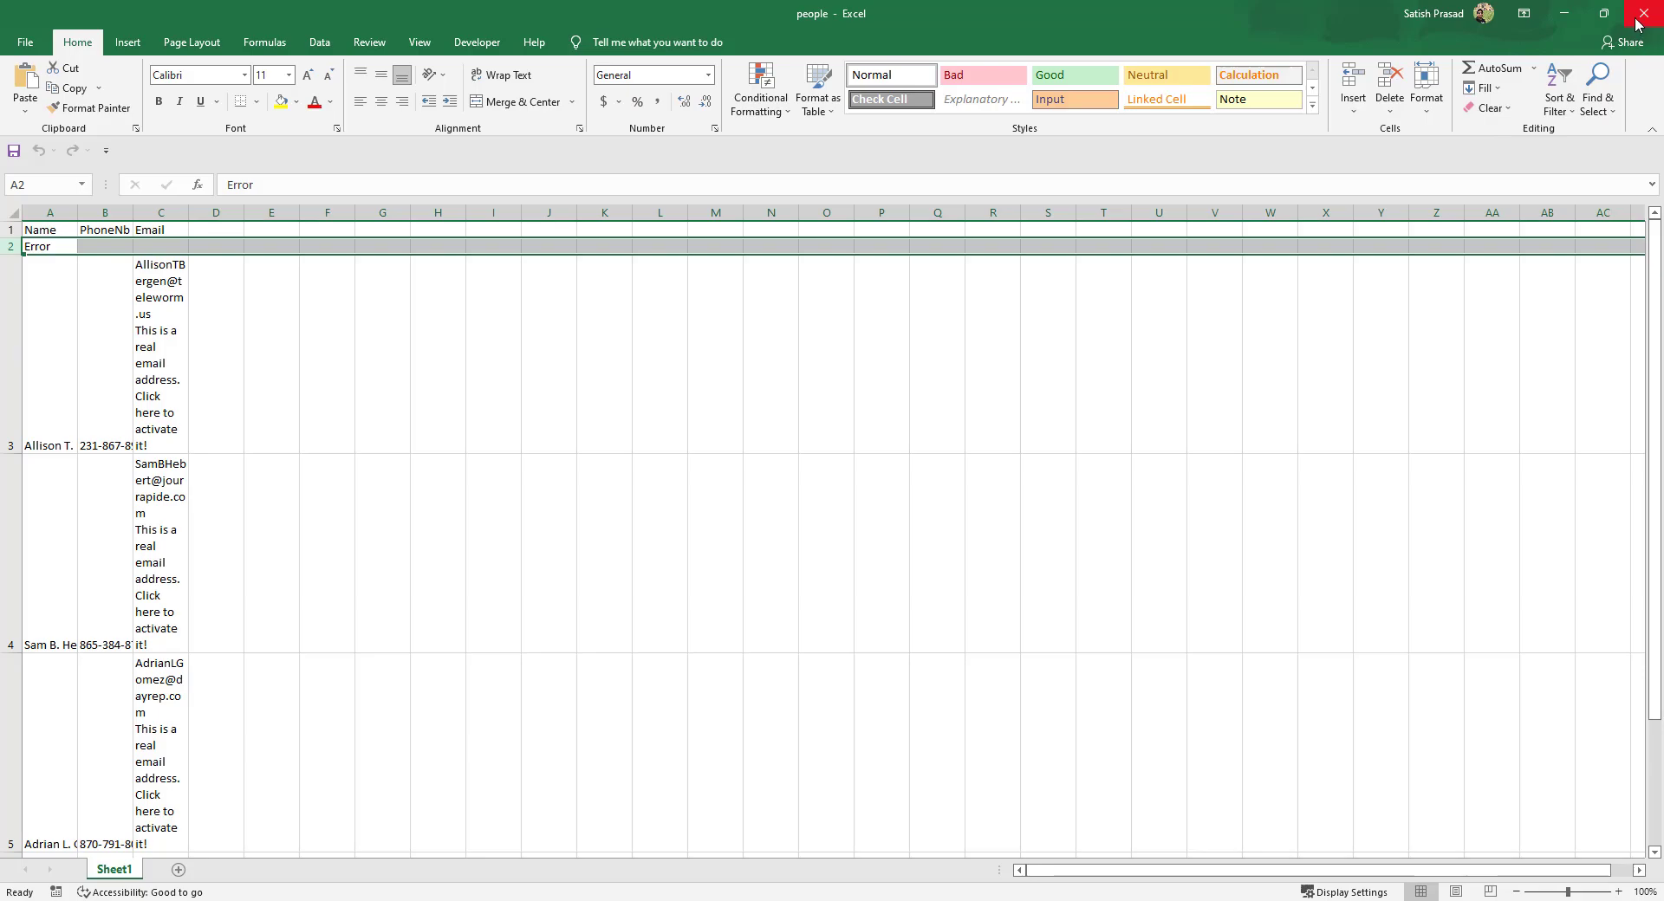
click(1646, 21)
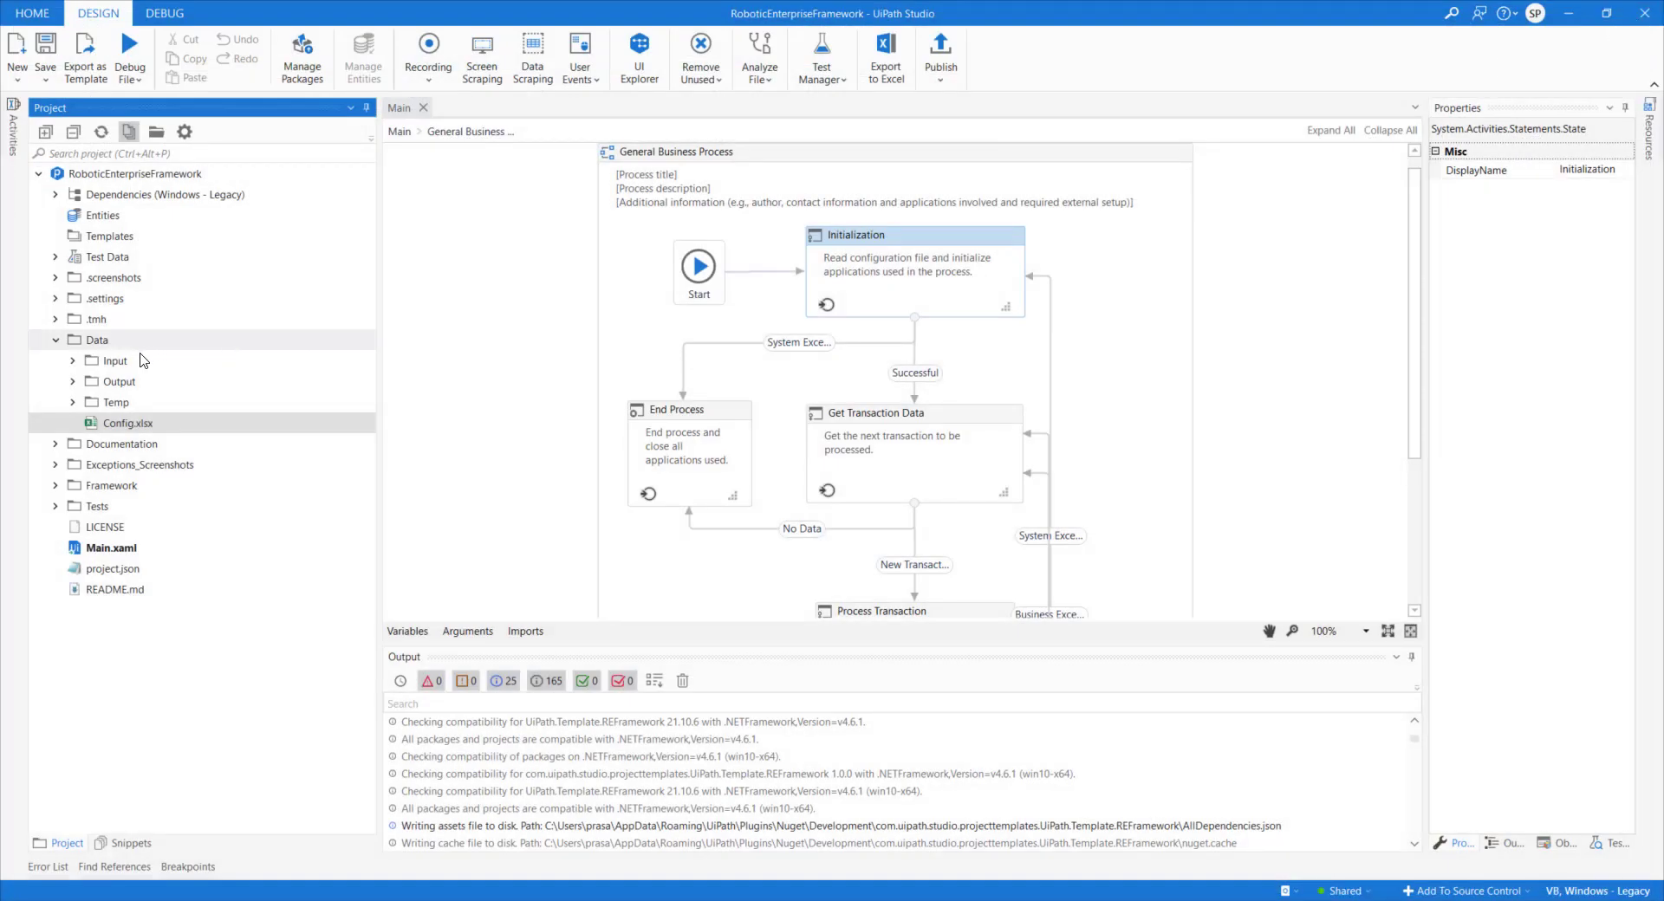
Step: Examine the contents of the Data folder's Input and Output subfolders, and collapse the Data folder
click(73, 362)
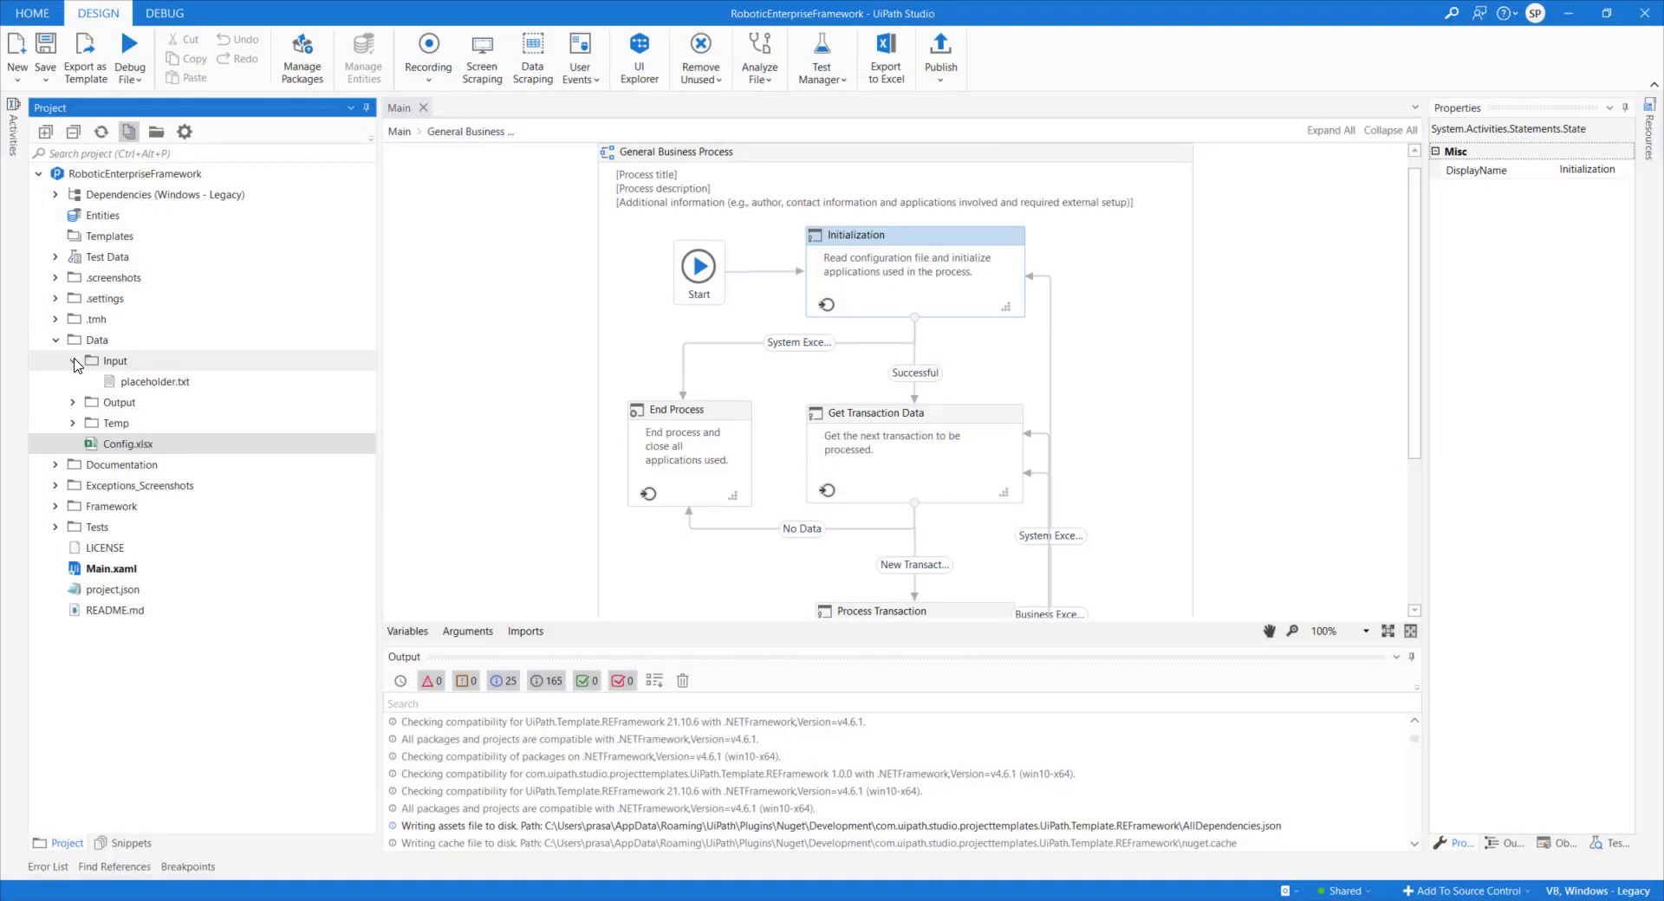
click(71, 402)
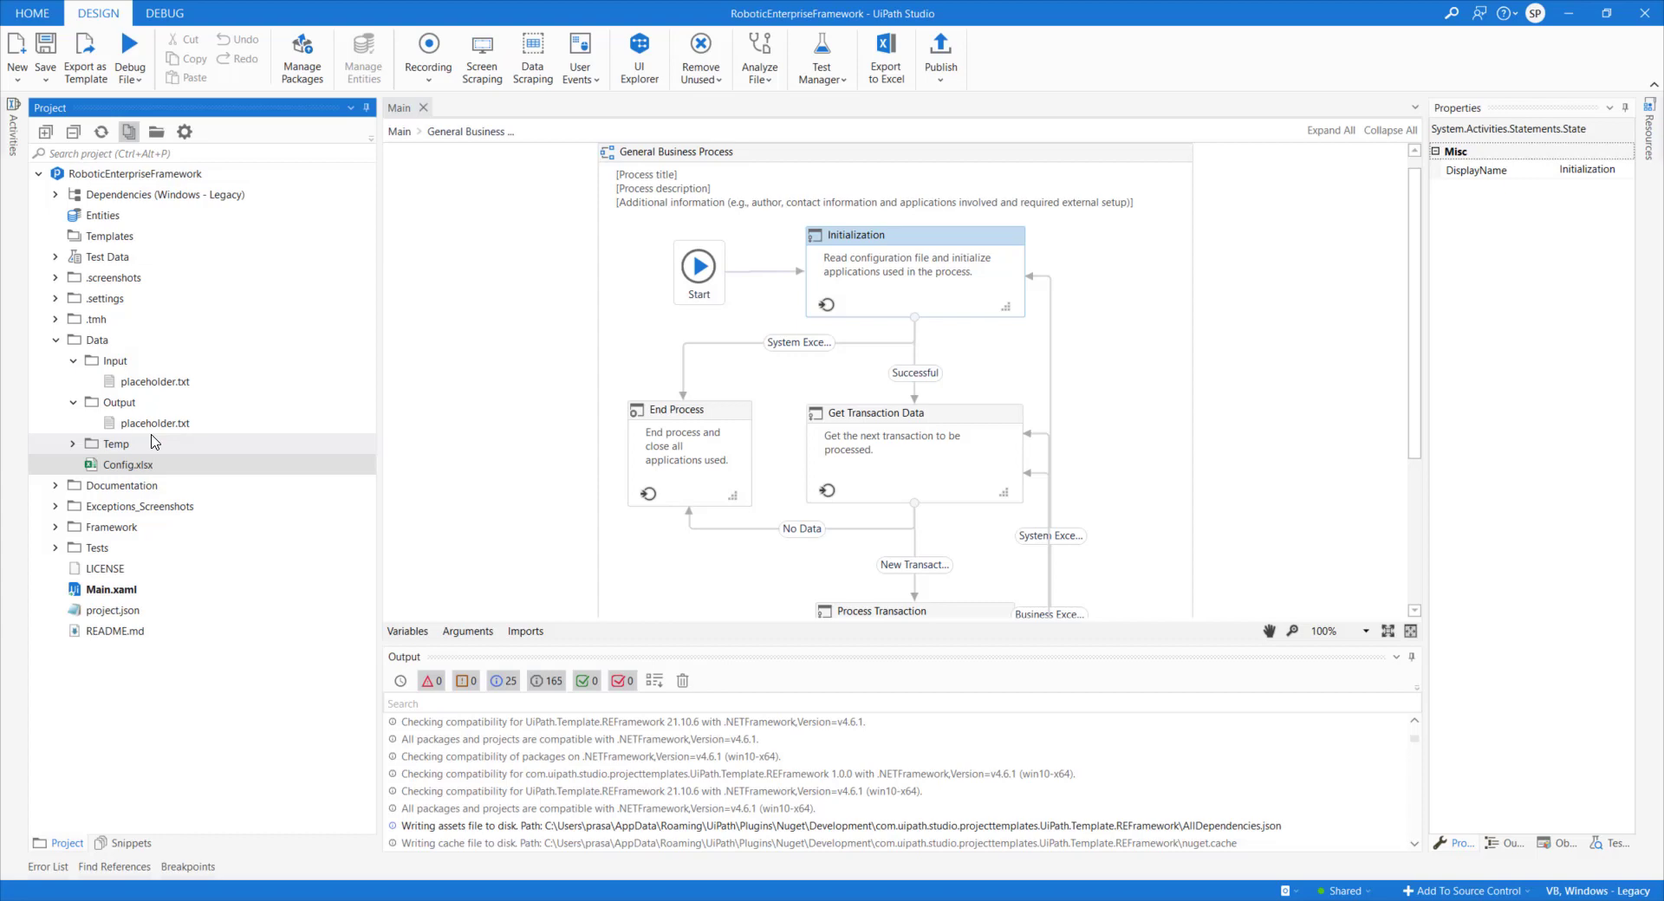
click(56, 342)
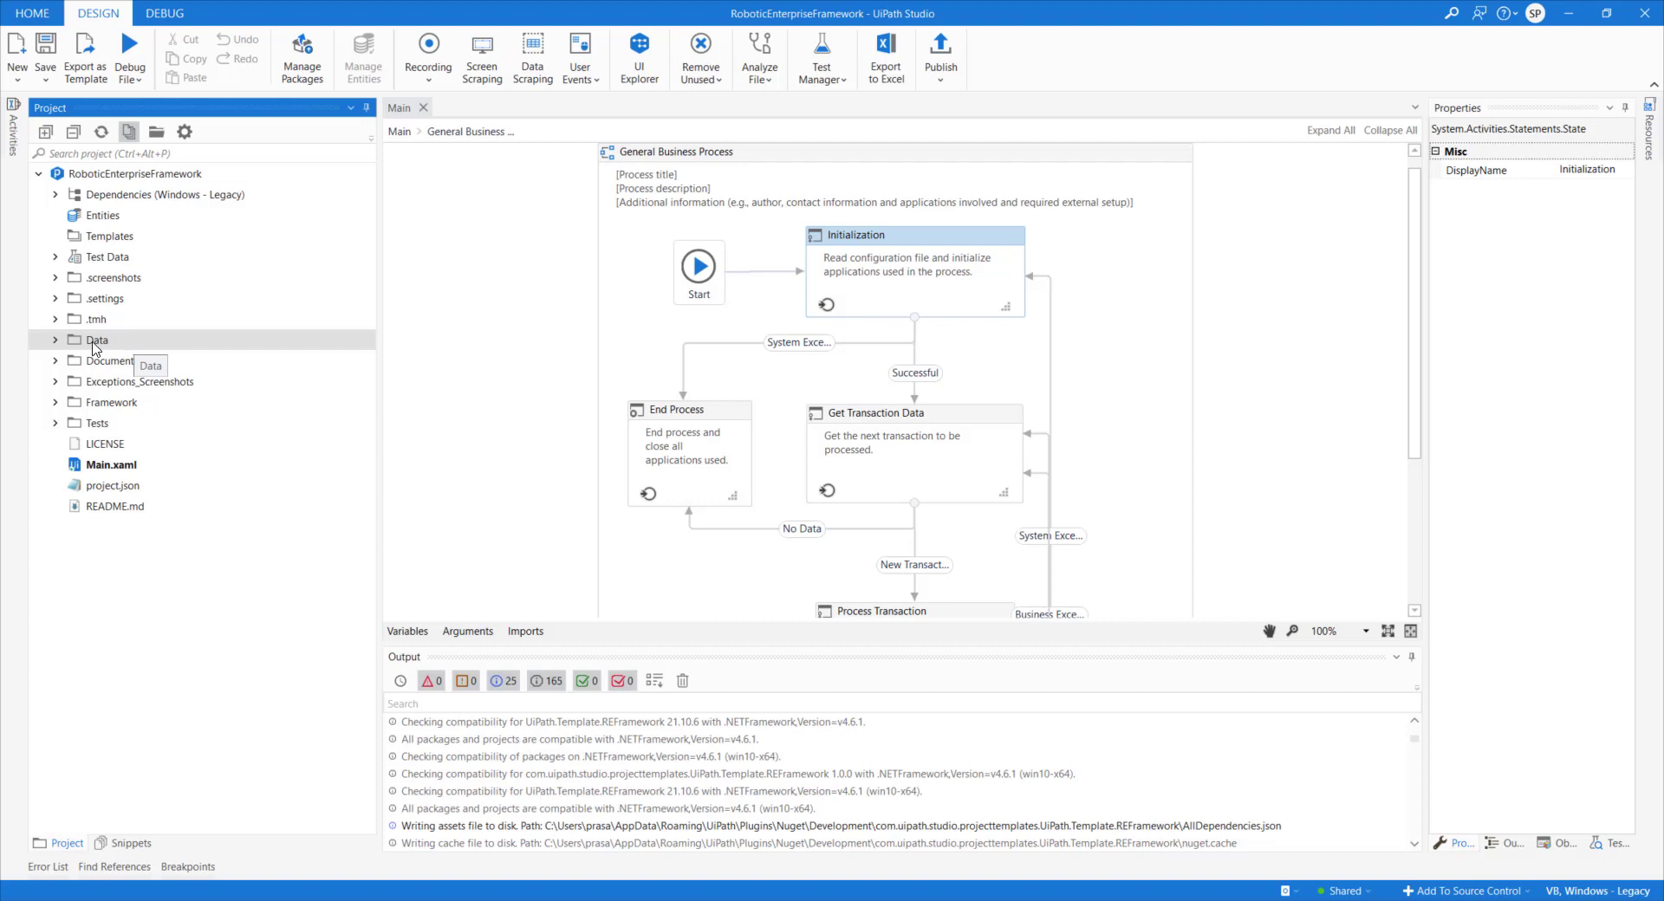
Step: Open REFramework Documentation-EN.pdf from the Documentation folder and save a copy of it to the Desktop
click(55, 361)
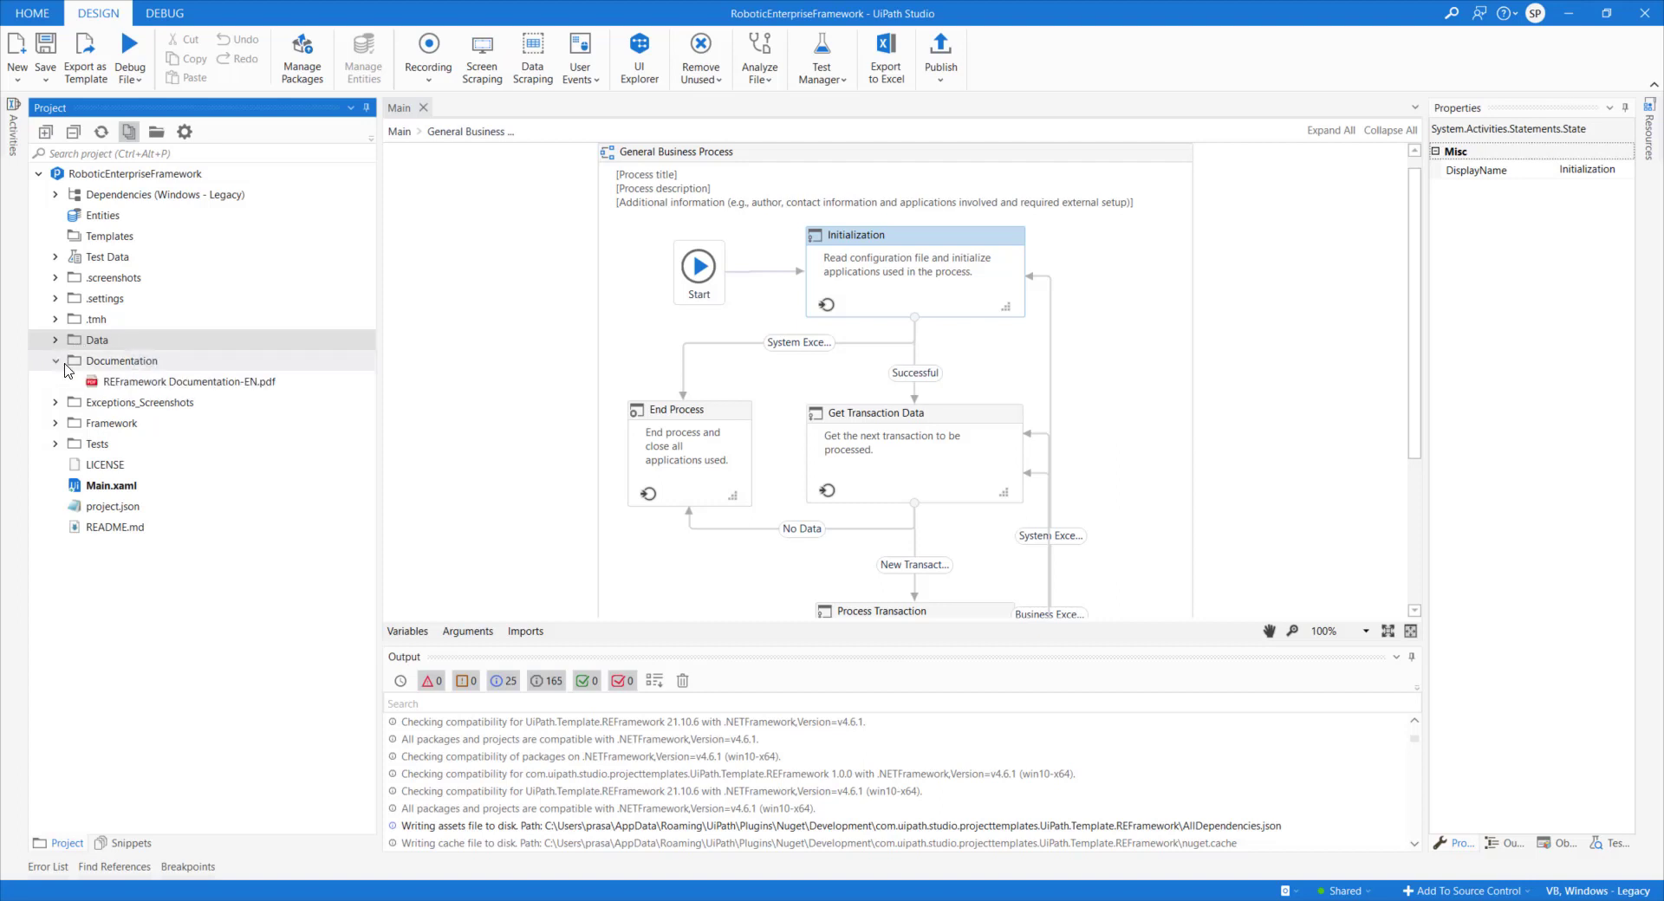
double_click(151, 383)
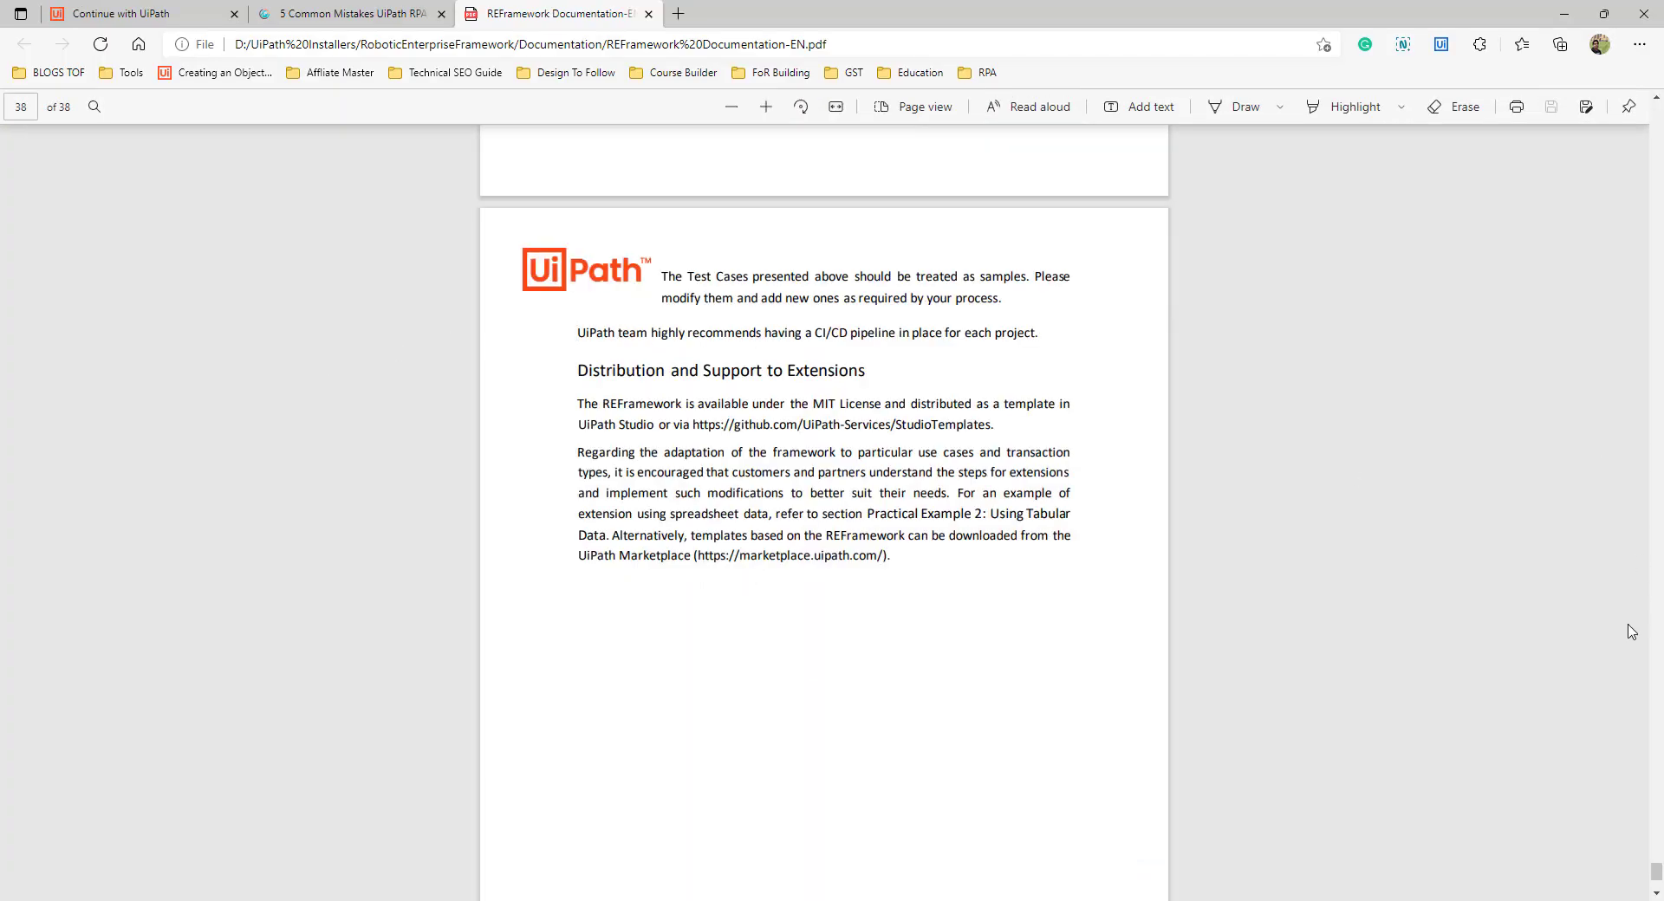
drag(1657, 871, 1657, 103)
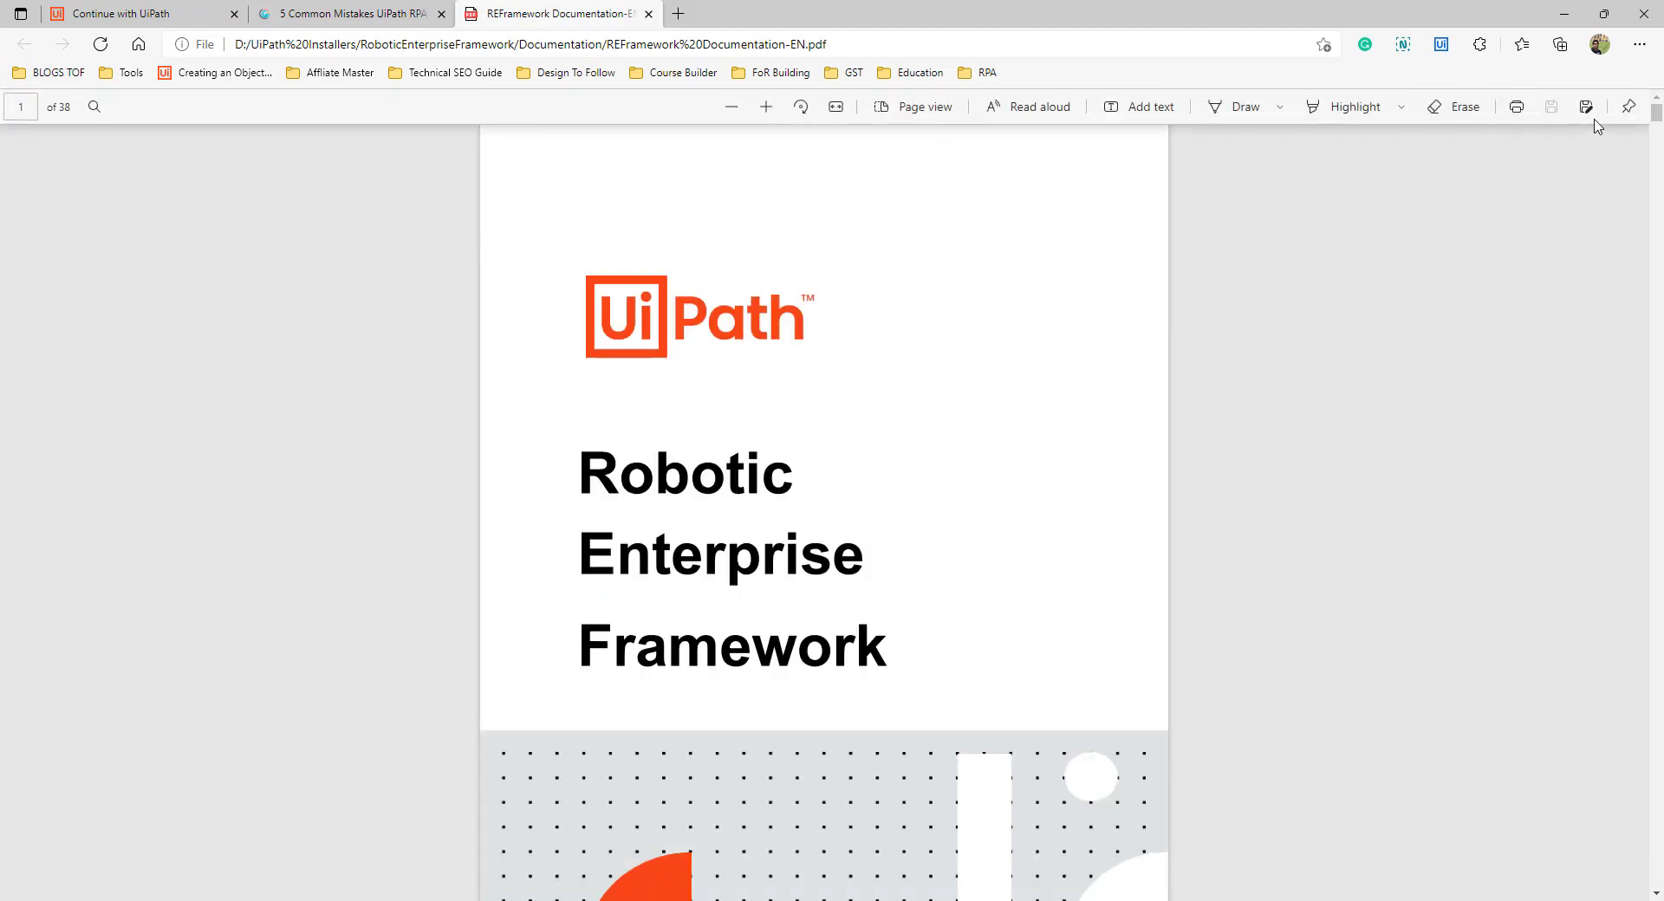
click(1587, 106)
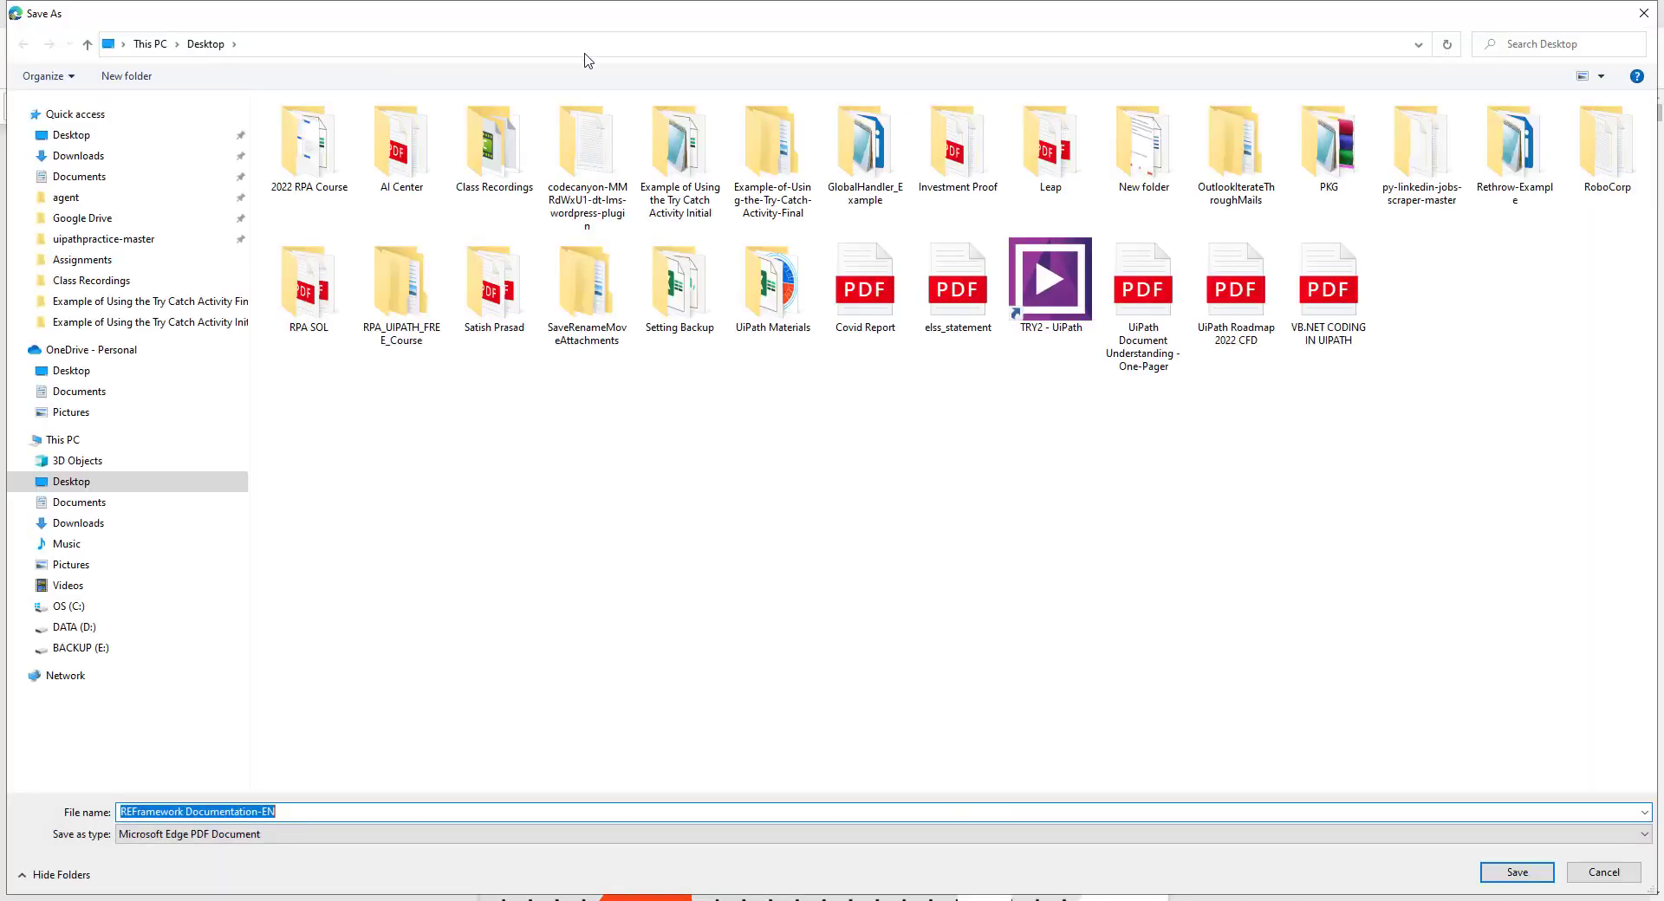
click(73, 134)
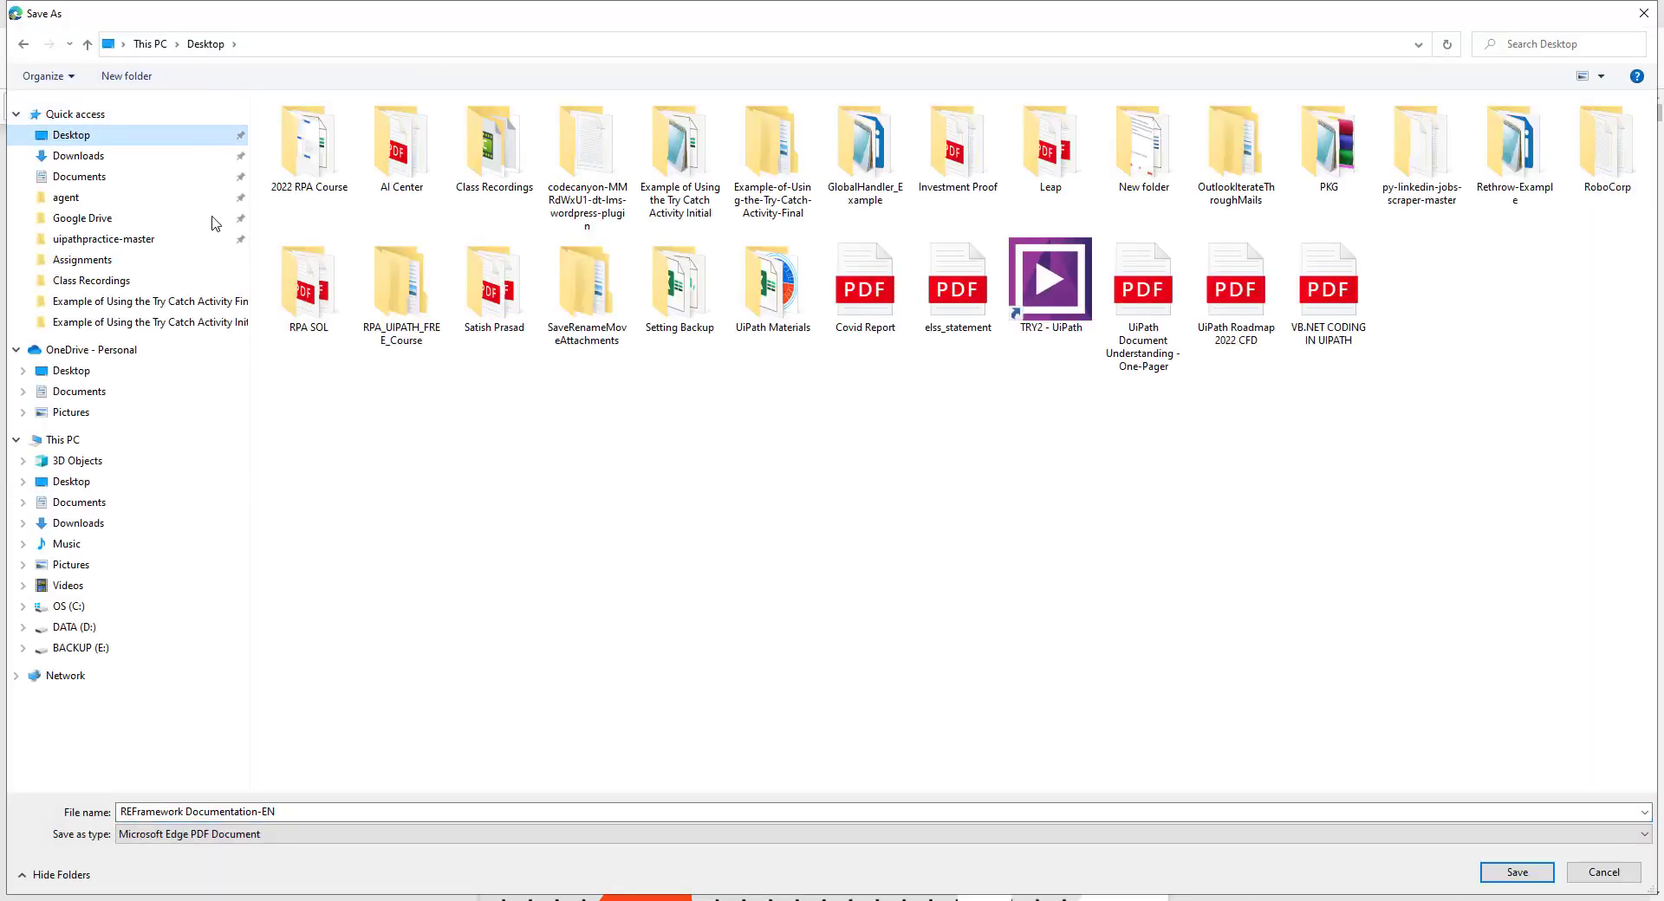
click(1501, 879)
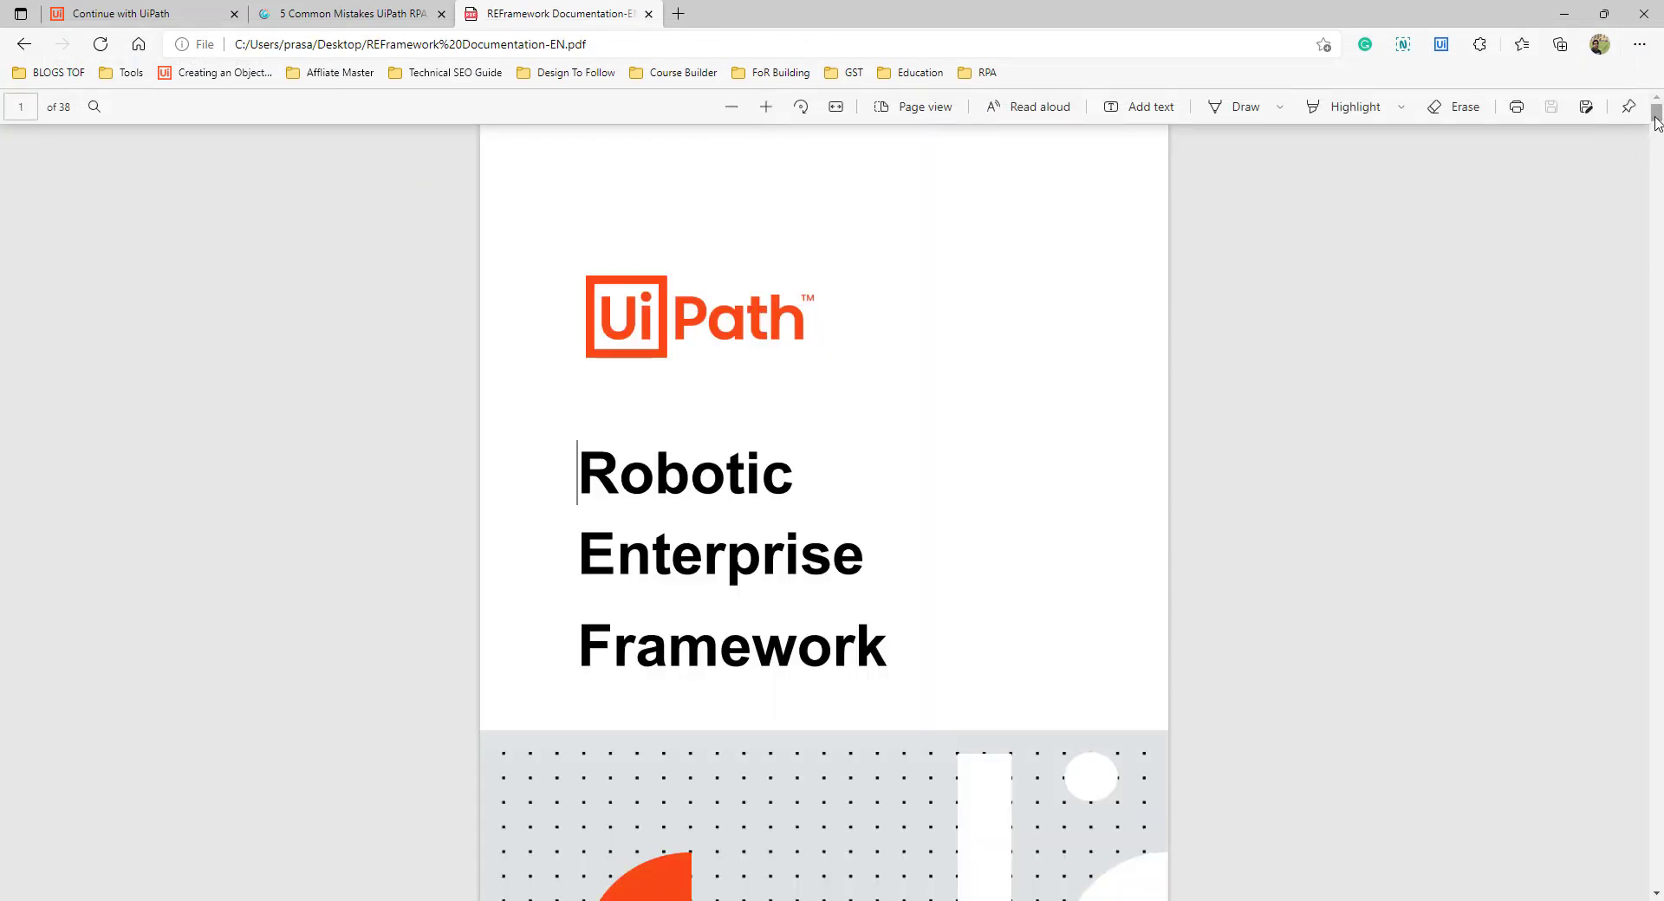
Step: Skim the documentation PDF from its Contents page through the later pages, return to its cover and switch back to UiPath Studio
mouse_move(1657, 121)
mouse_down()
mouse_move(1656, 159)
mouse_move(1657, 136)
mouse_up()
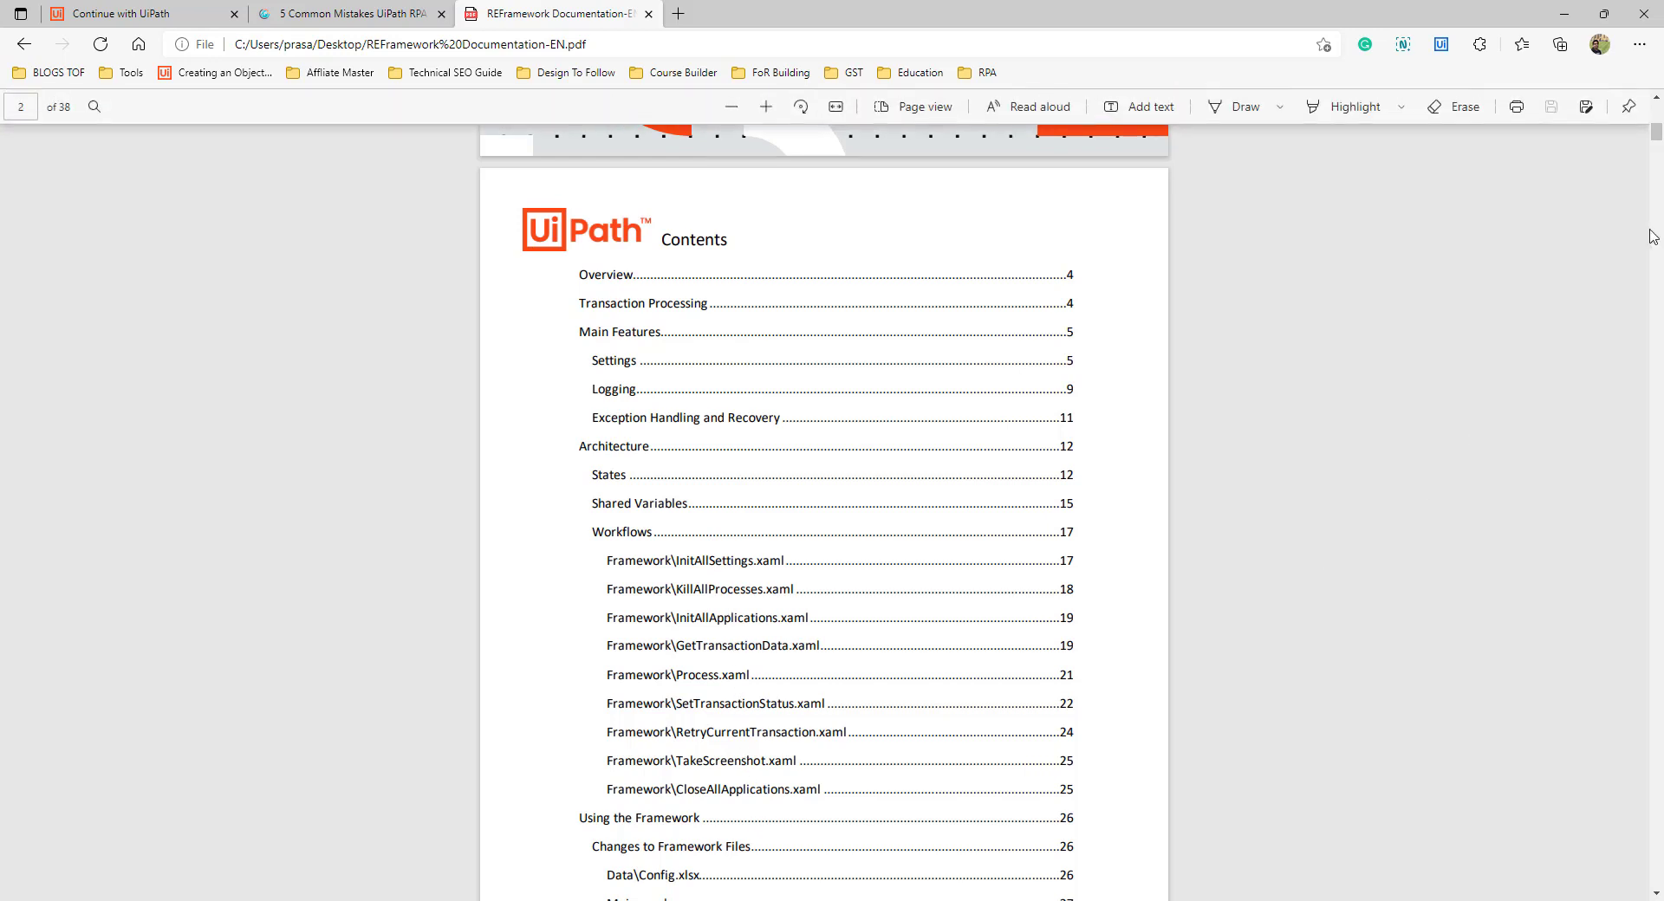
drag(1657, 130, 1656, 687)
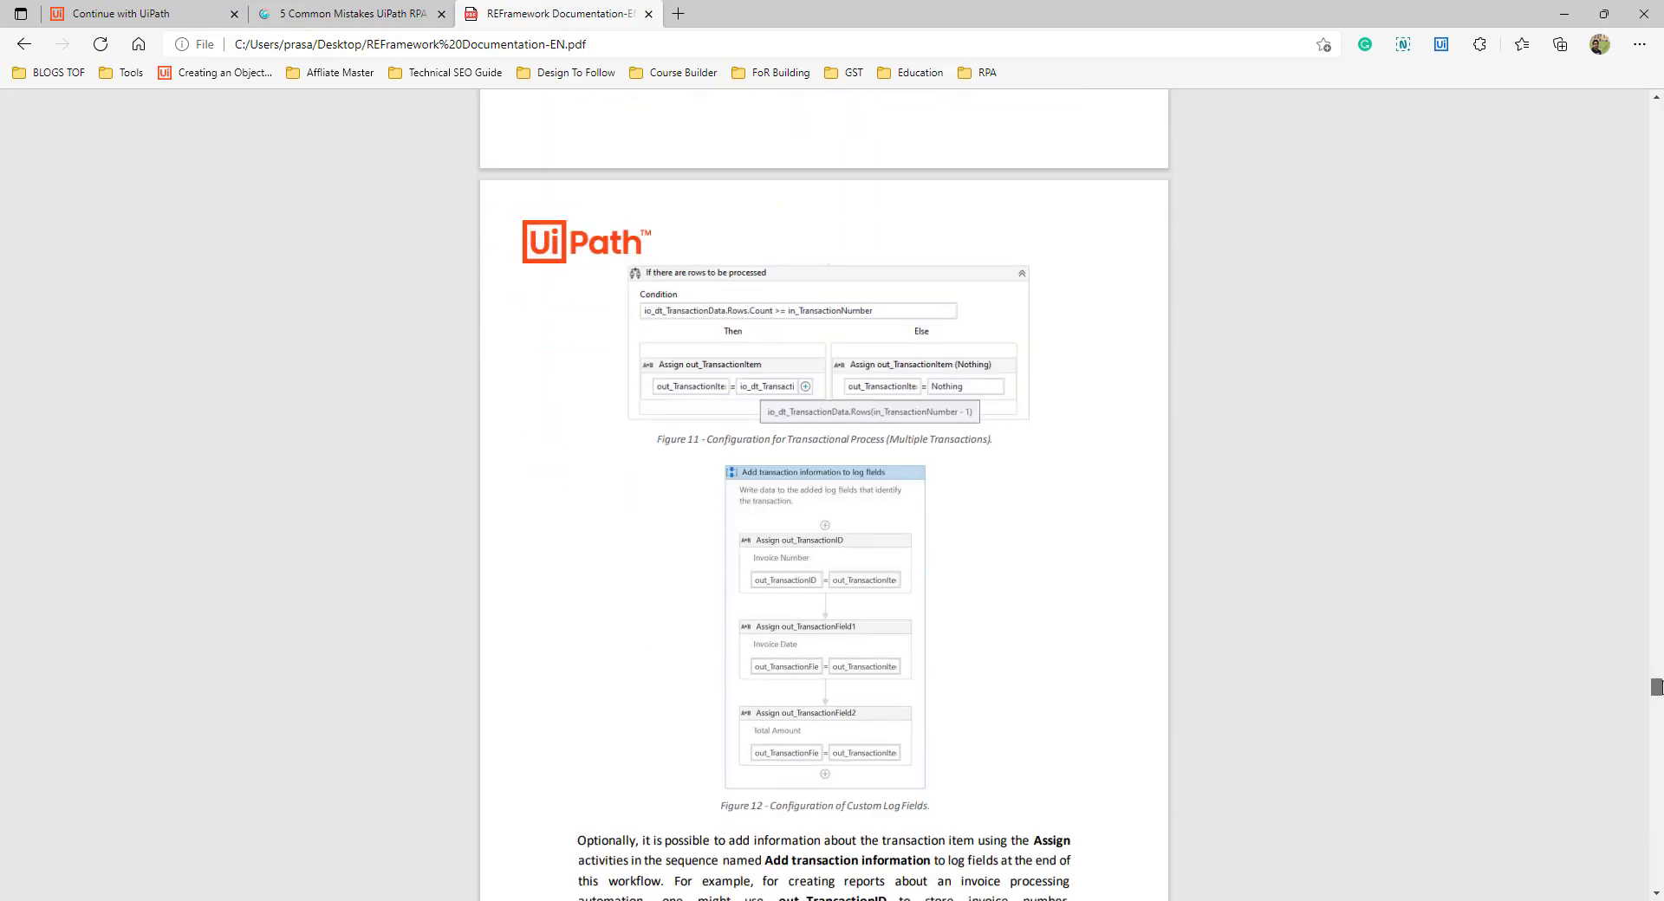
drag(1657, 687, 1657, 111)
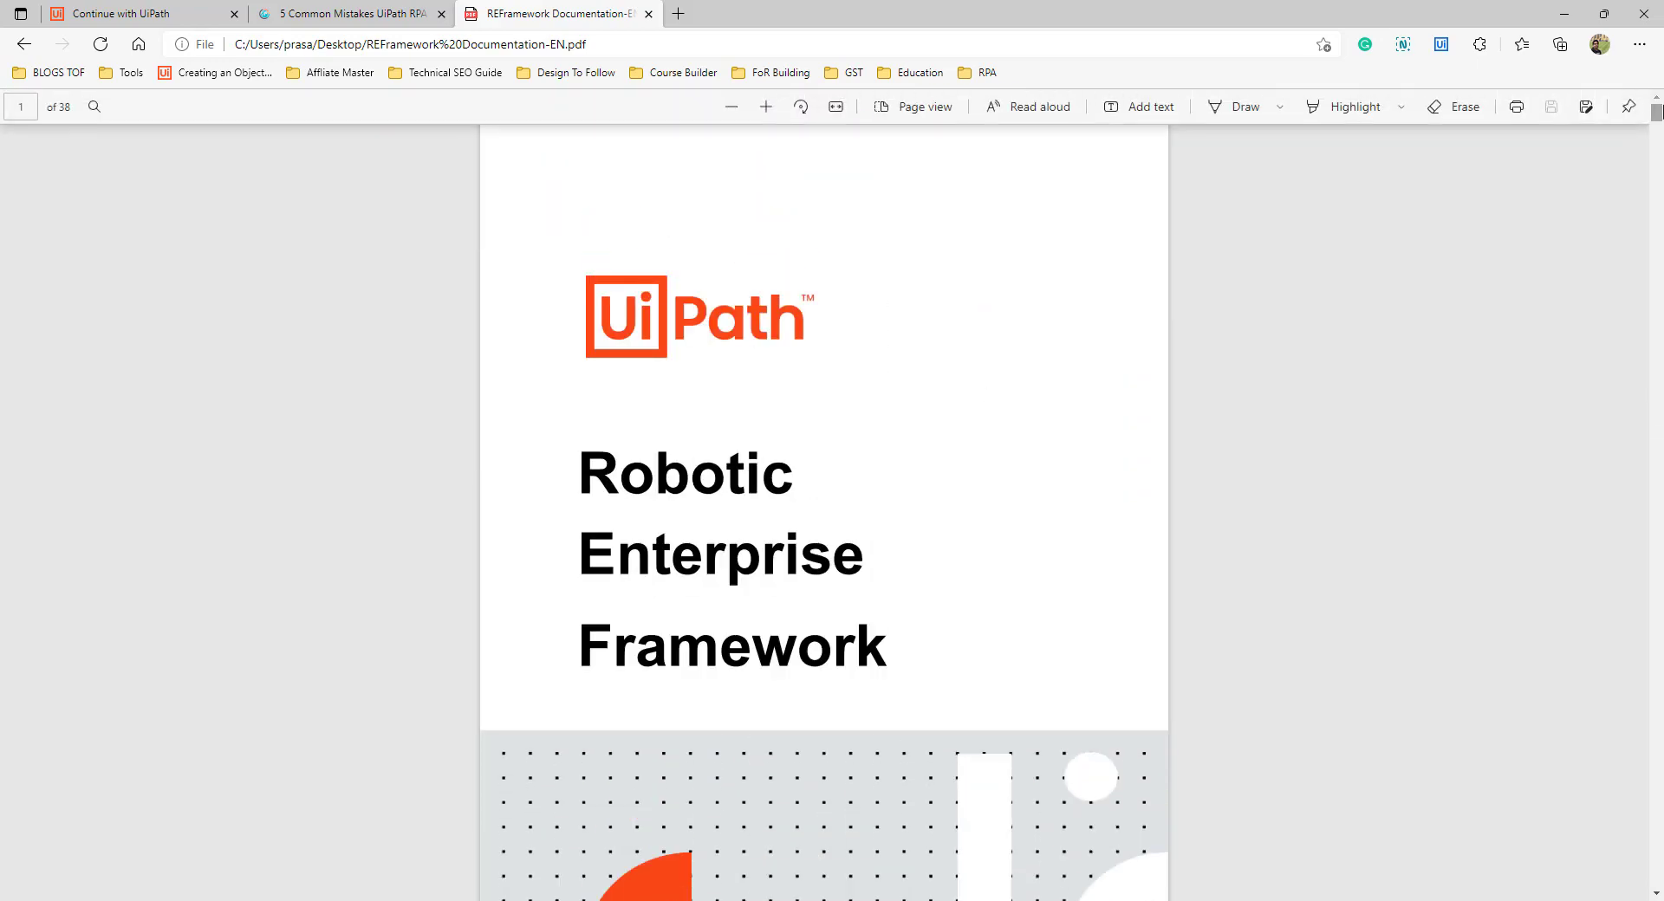
click(1569, 14)
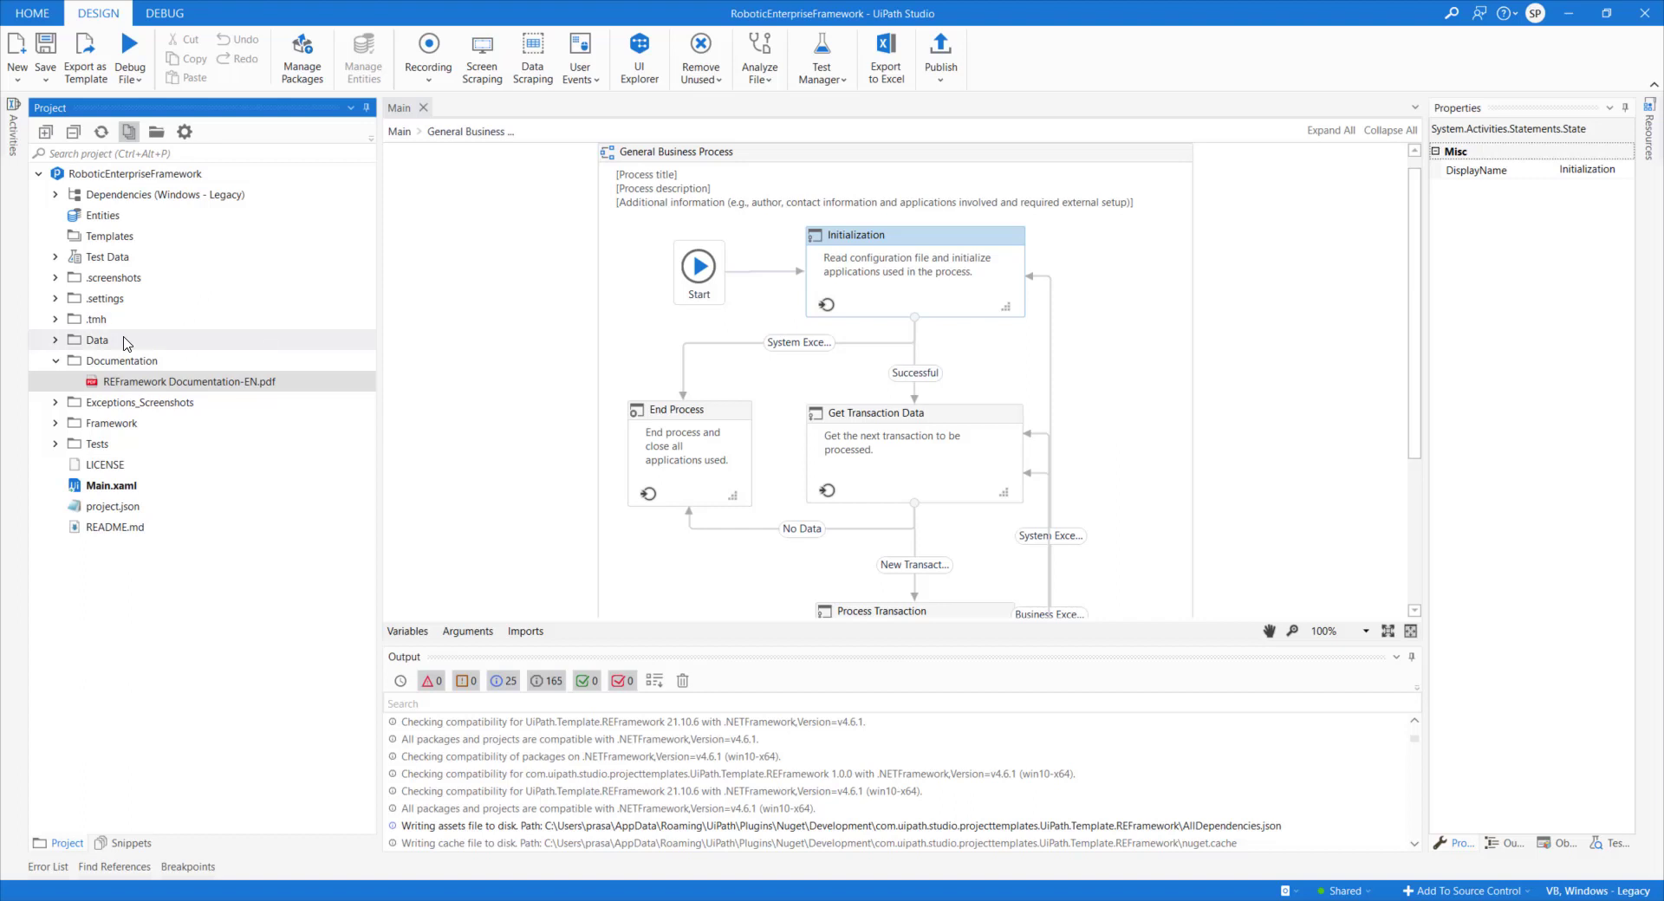
Step: Collapse the Documentation folder and expand the Exceptions_Screenshots and Framework folders to view their files
click(55, 360)
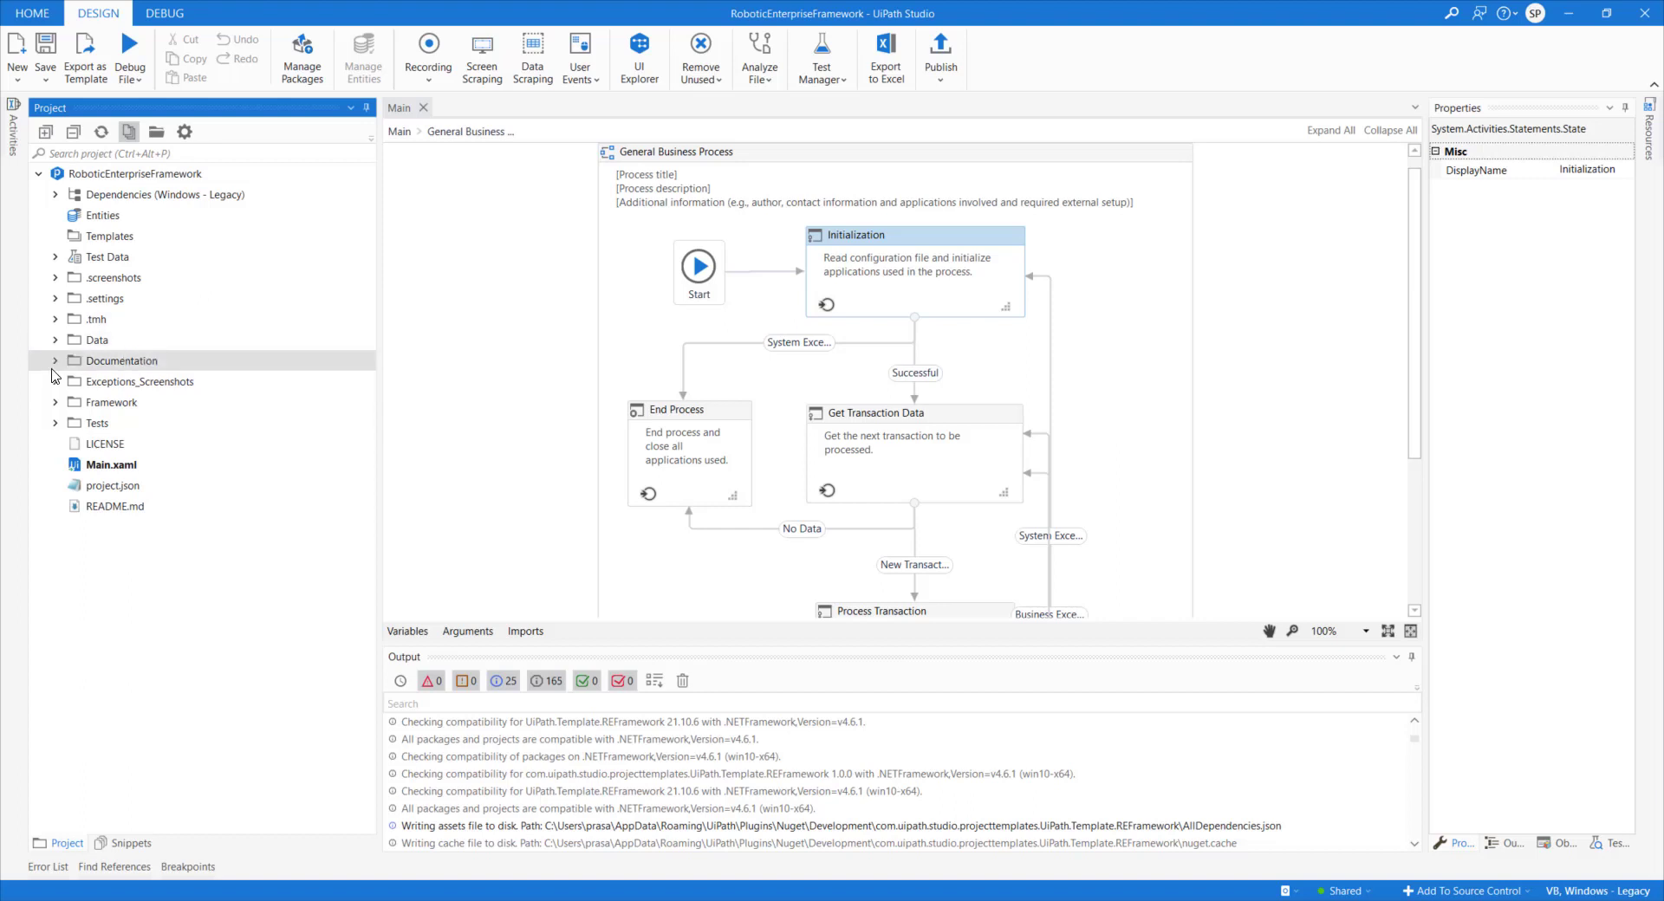
click(57, 381)
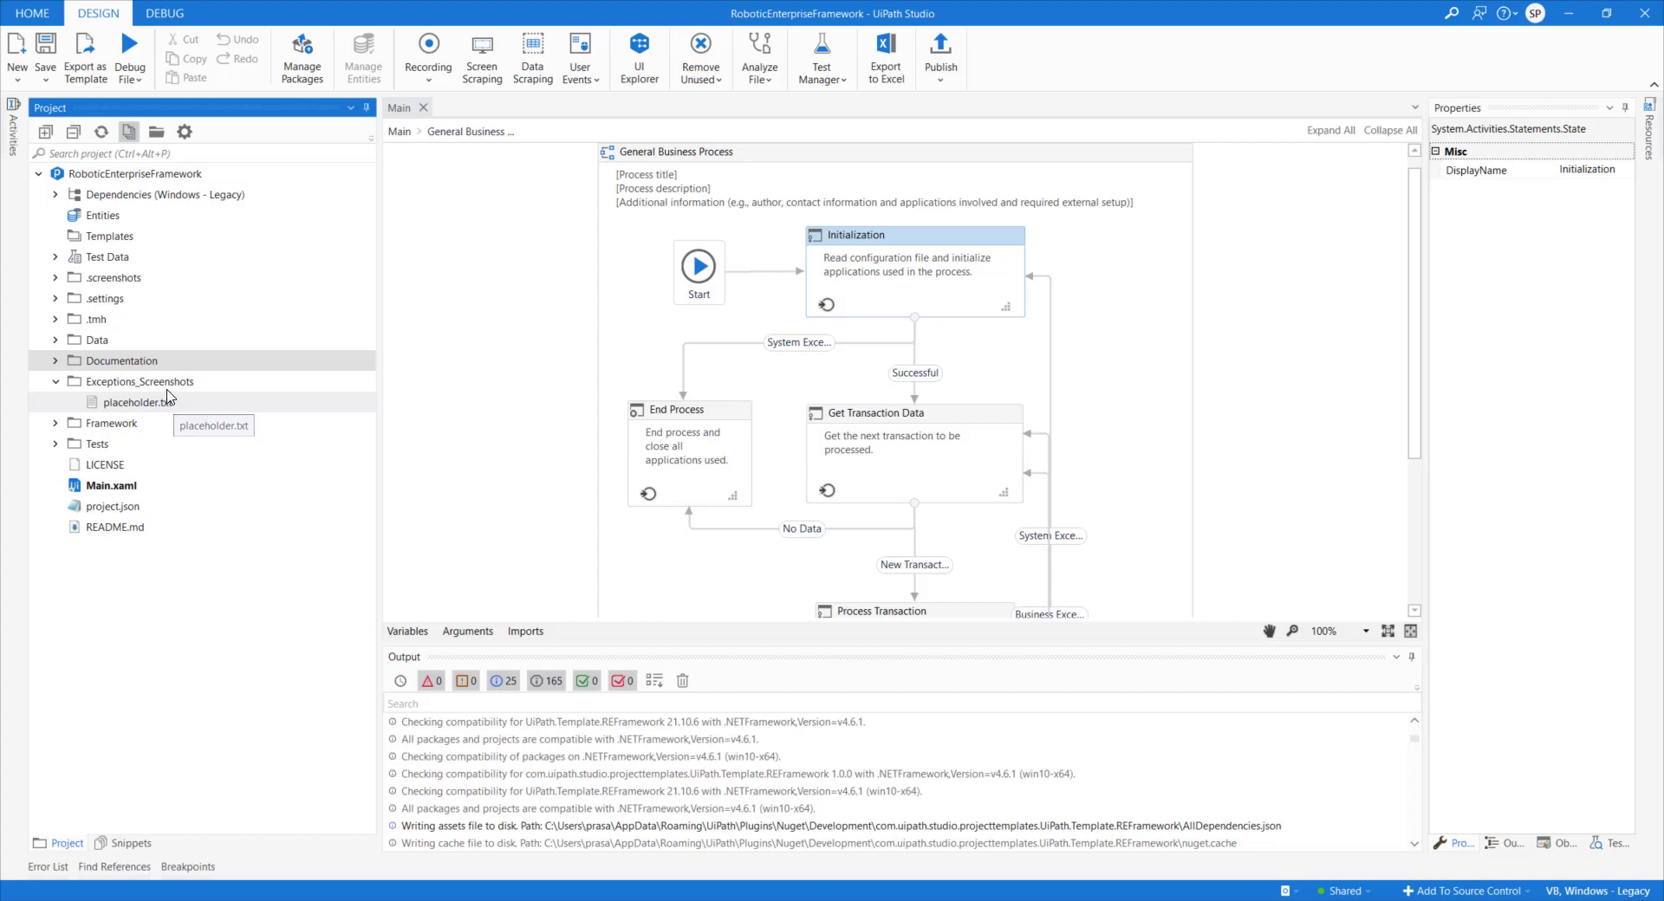
click(55, 424)
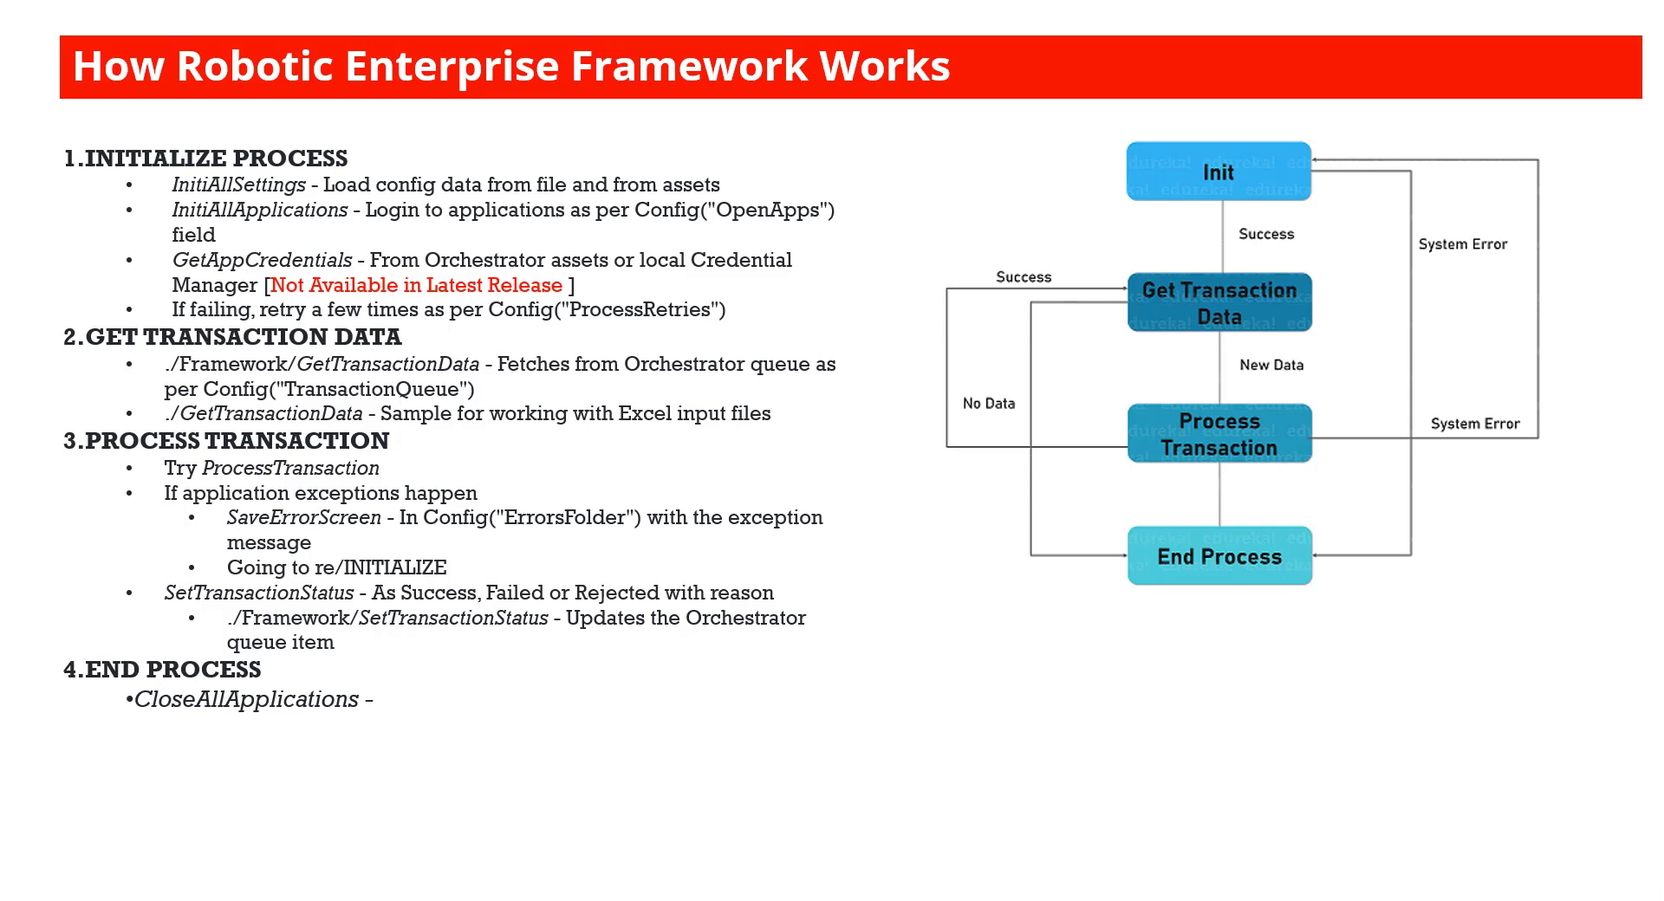
key(Right)
key(Right)
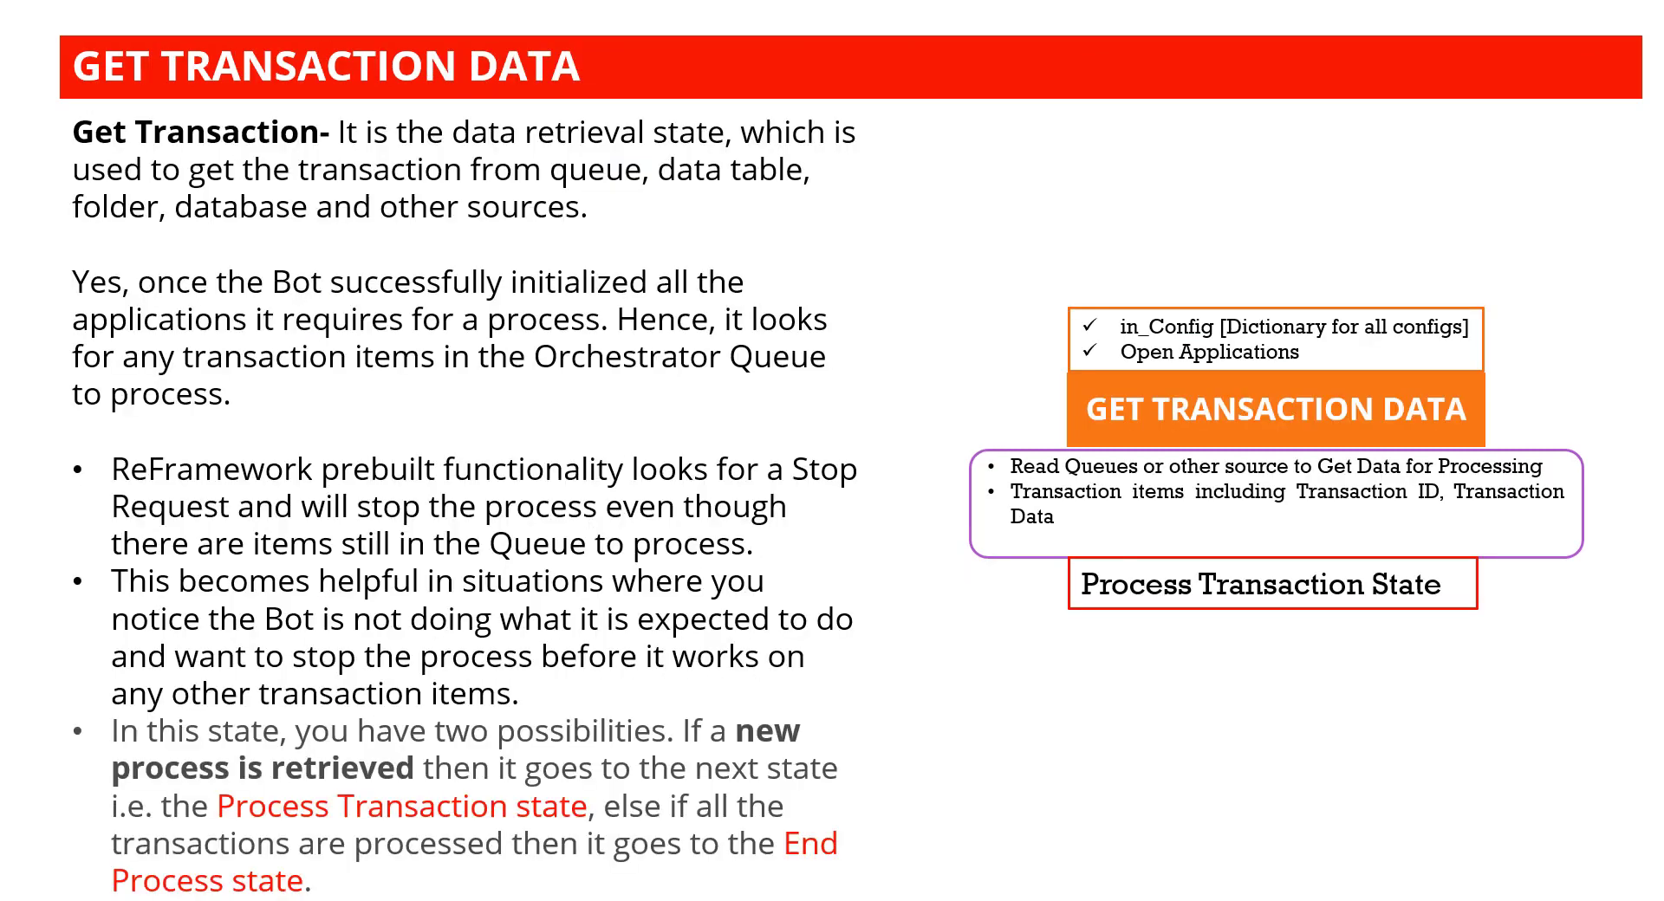